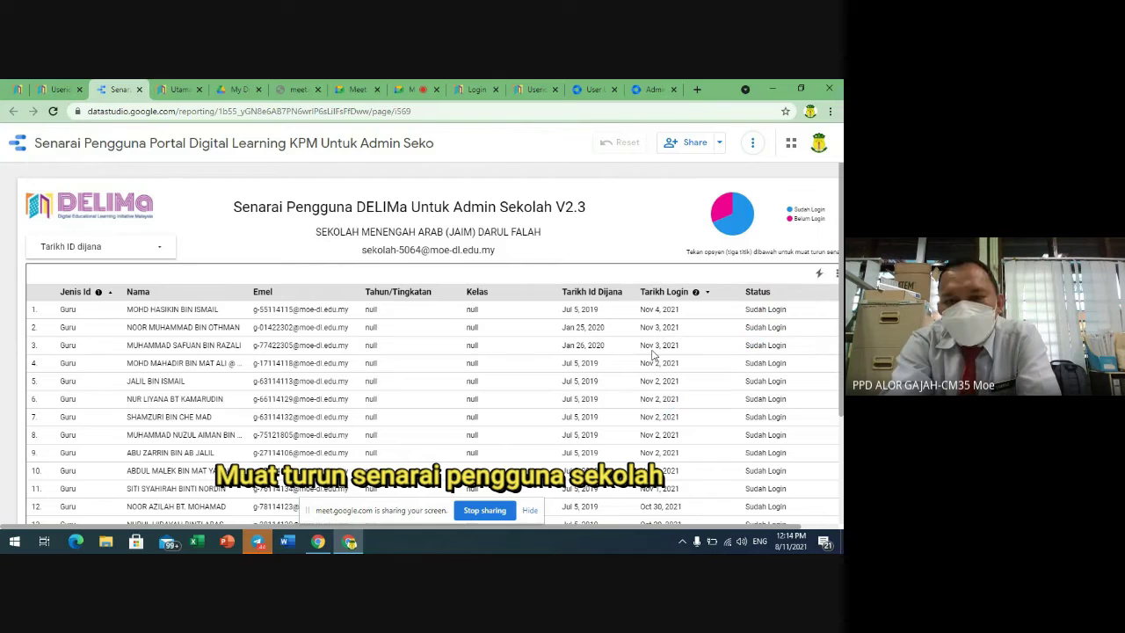
# Step: Export the school user list table in CSV (Excel) format
pyautogui.click(838, 274)
pyautogui.moveTo(832, 290)
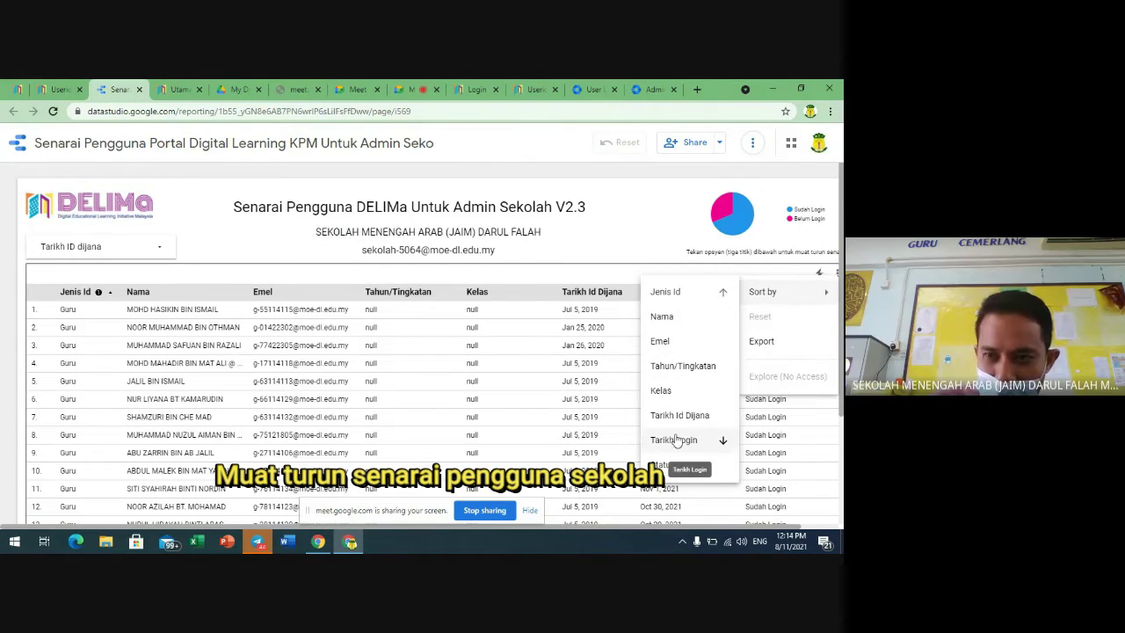
pyautogui.click(796, 272)
pyautogui.click(838, 274)
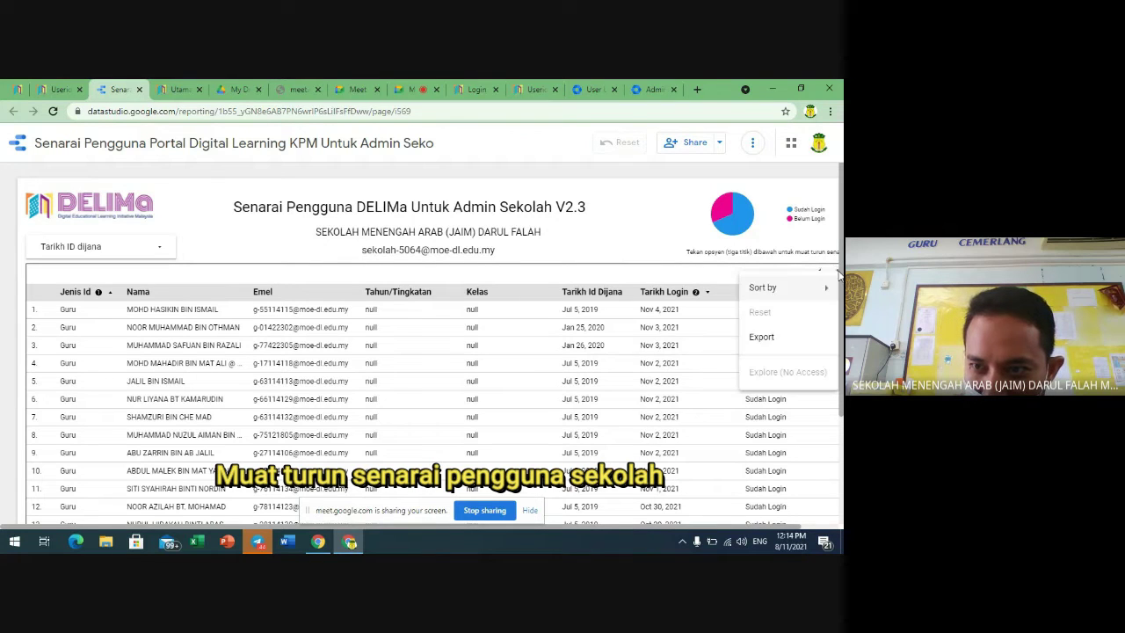
pyautogui.click(763, 336)
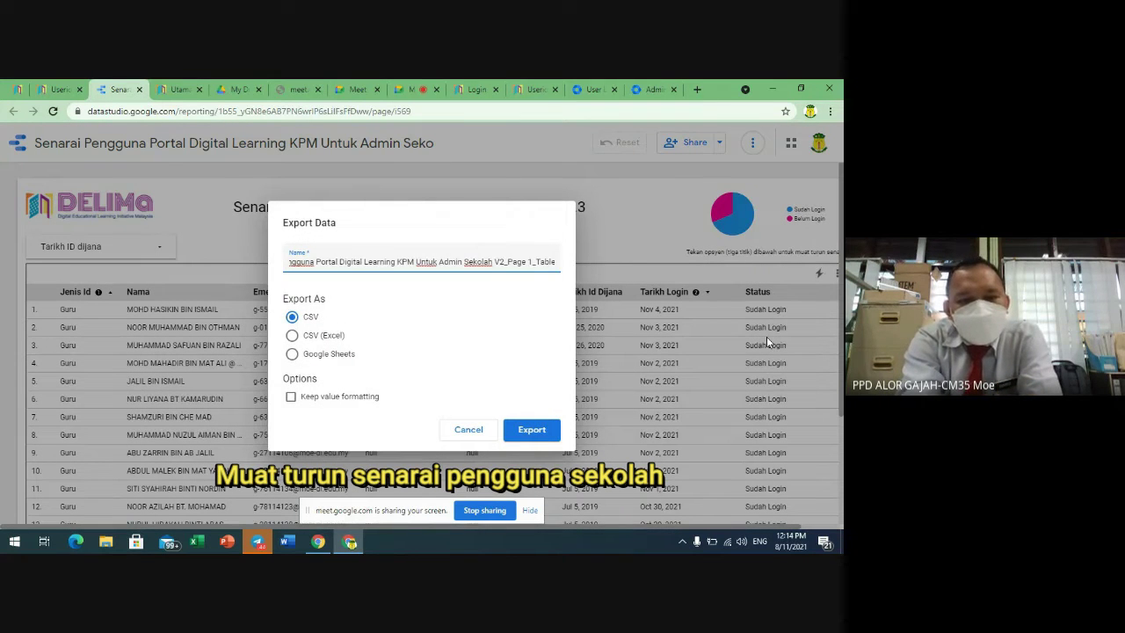
pyautogui.click(291, 337)
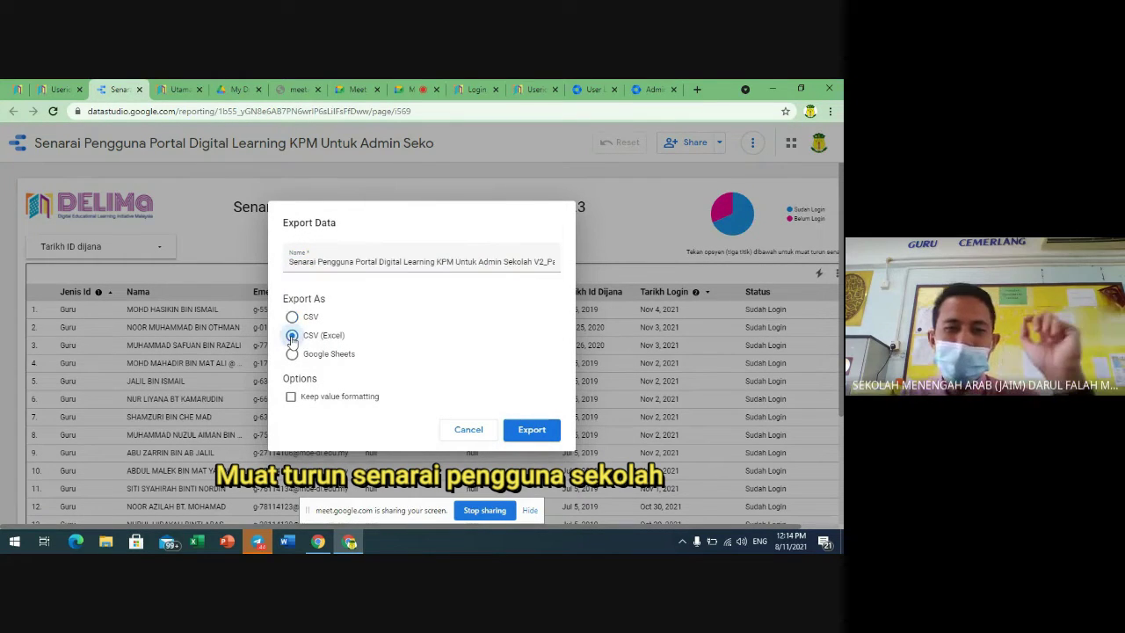
pyautogui.click(530, 424)
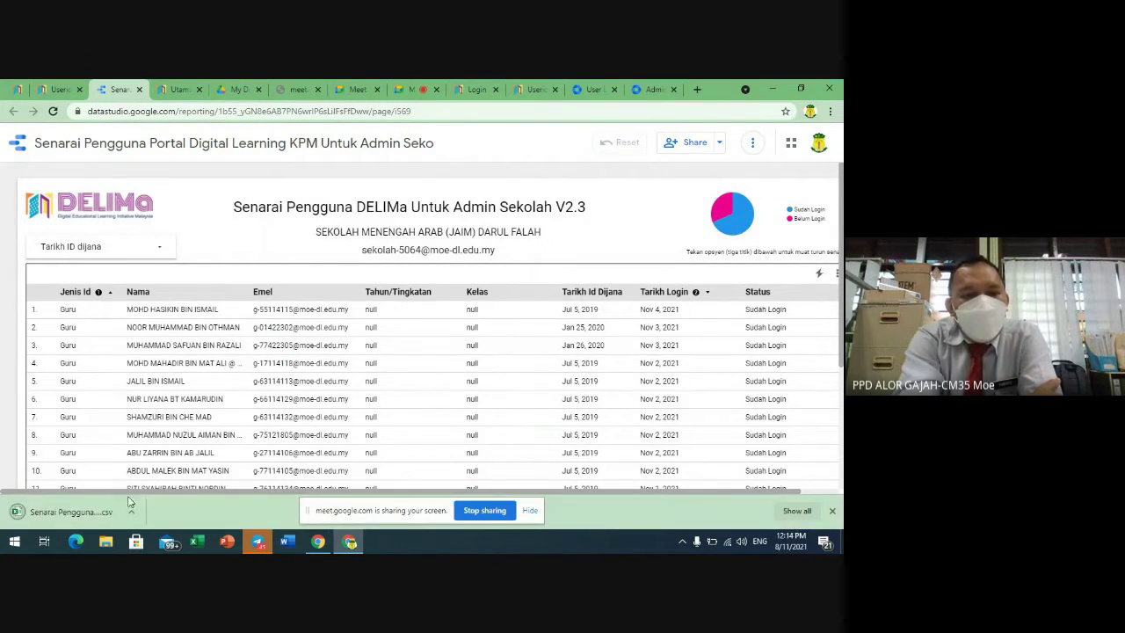
# Step: Locate the downloaded user list CSV in its folder, open it in Excel and dismiss the data loss and licence notices
pyautogui.click(131, 512)
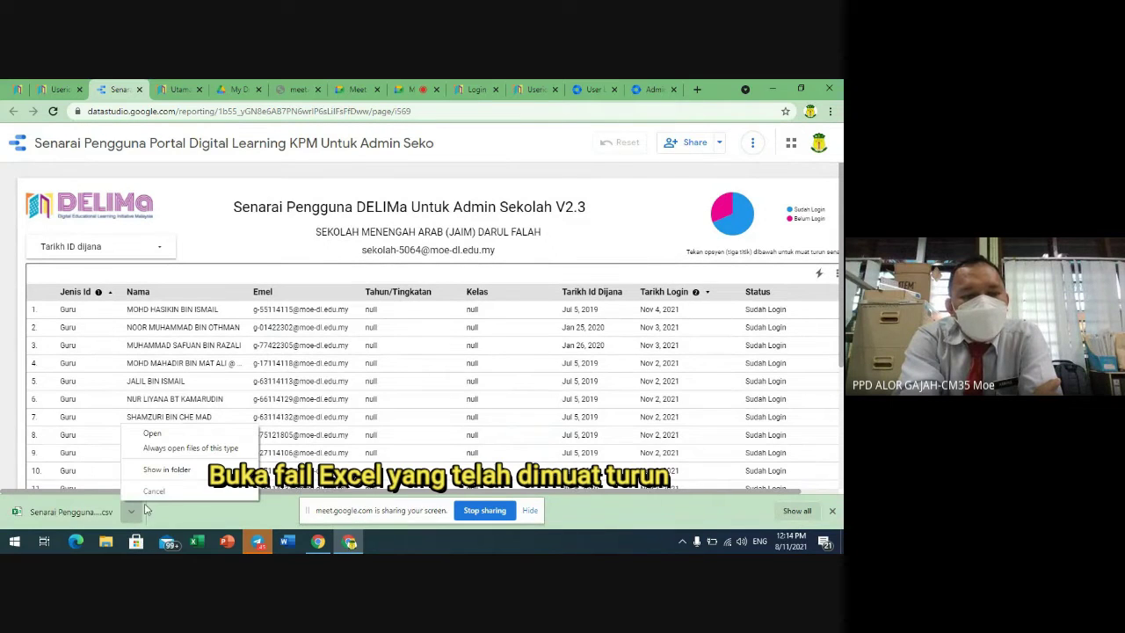
pyautogui.click(183, 473)
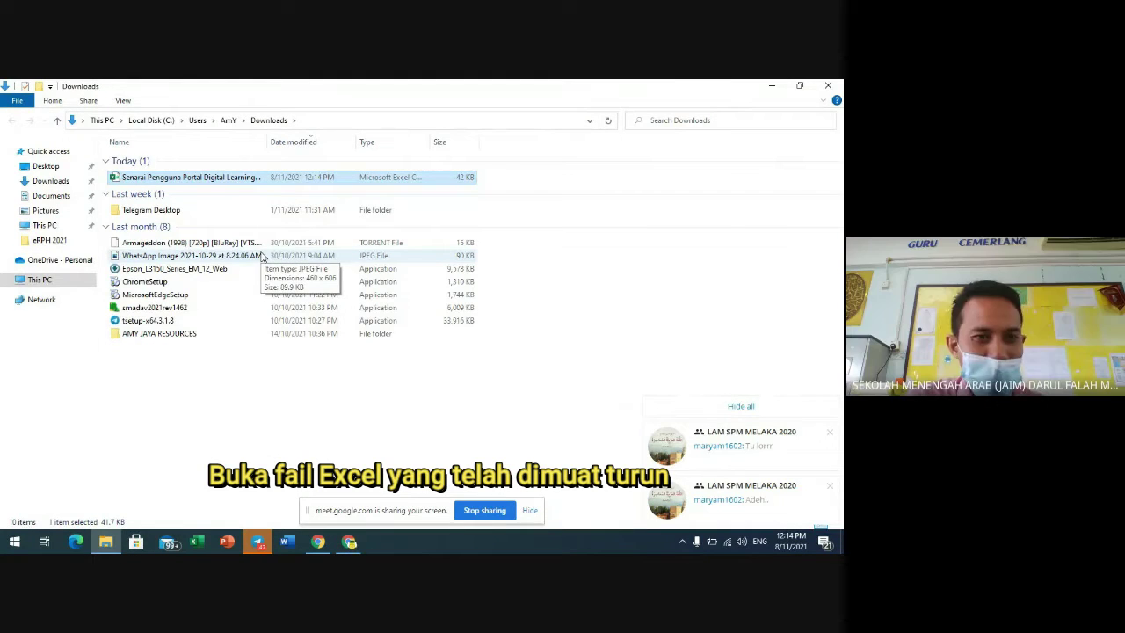
pyautogui.doubleClick(211, 178)
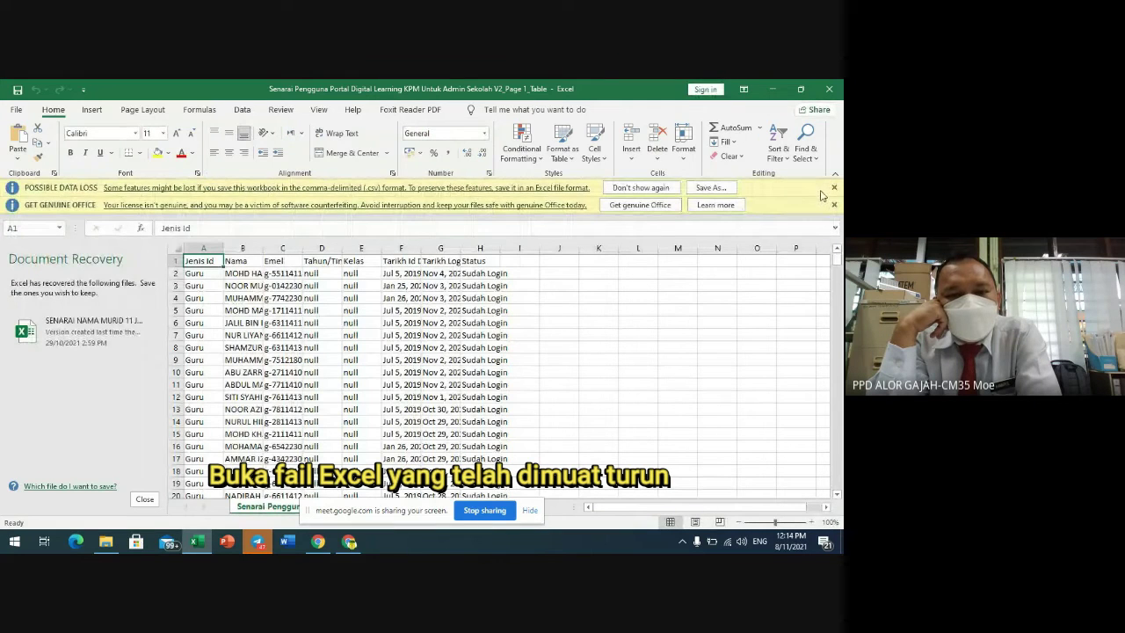
pyautogui.click(834, 188)
# Step: Turn on filtering for the whole Status column, leaving the sort order as it is
pyautogui.click(480, 226)
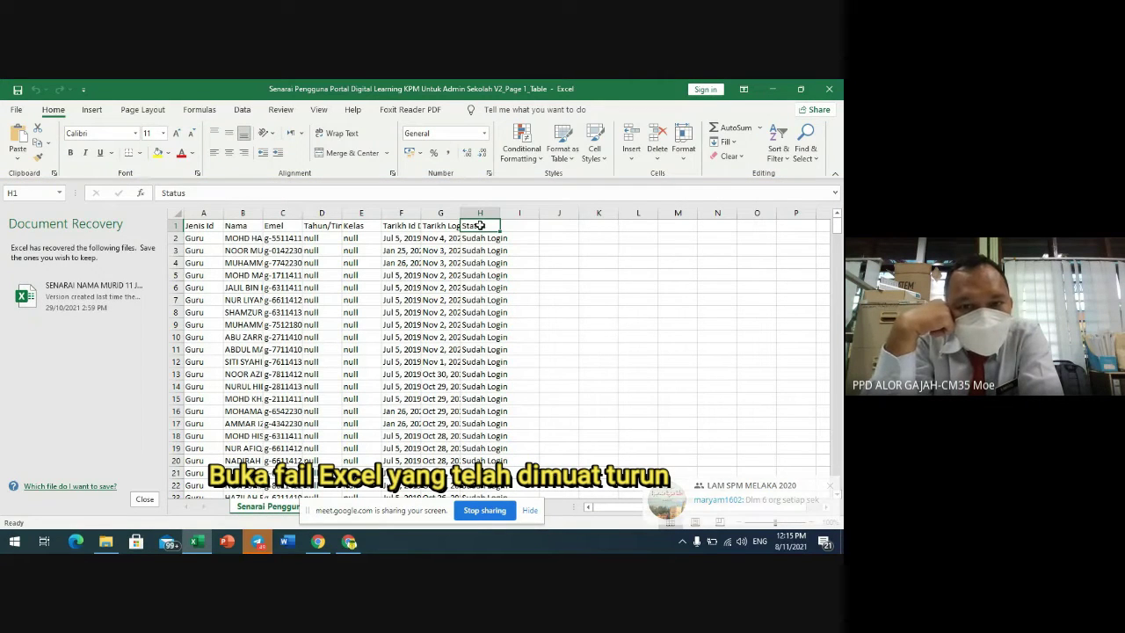
pyautogui.click(479, 212)
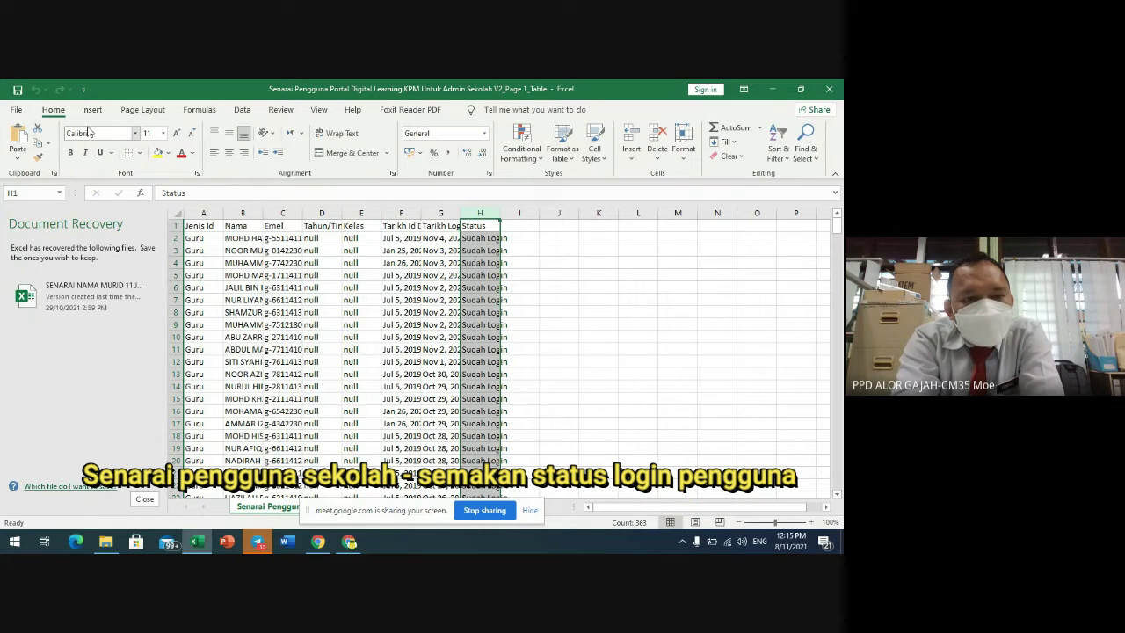
pyautogui.click(198, 110)
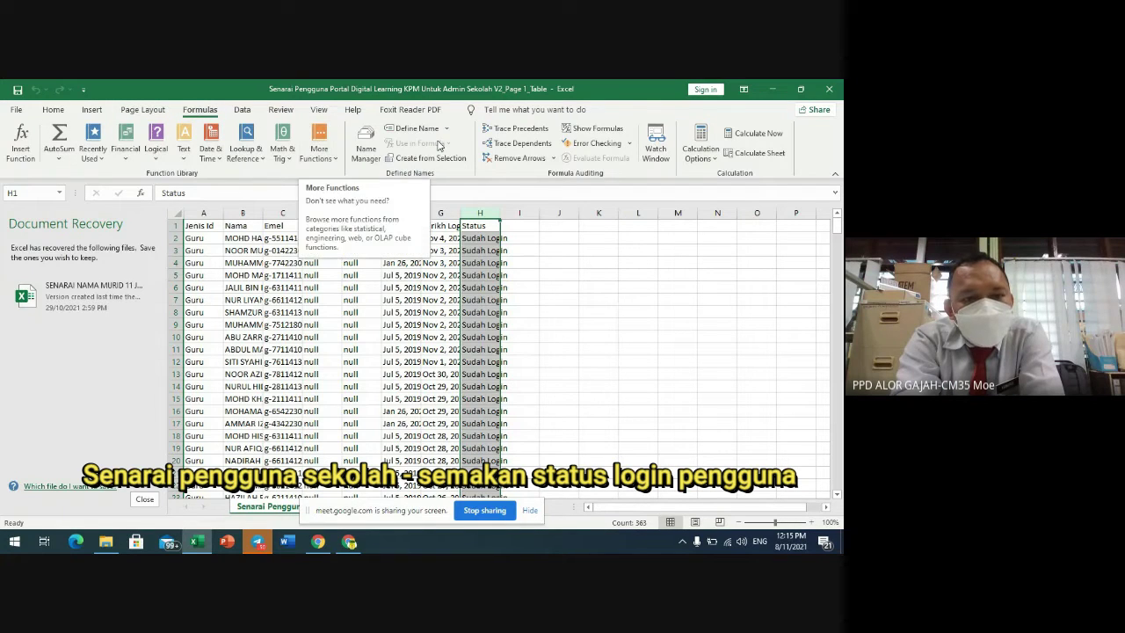
pyautogui.click(244, 110)
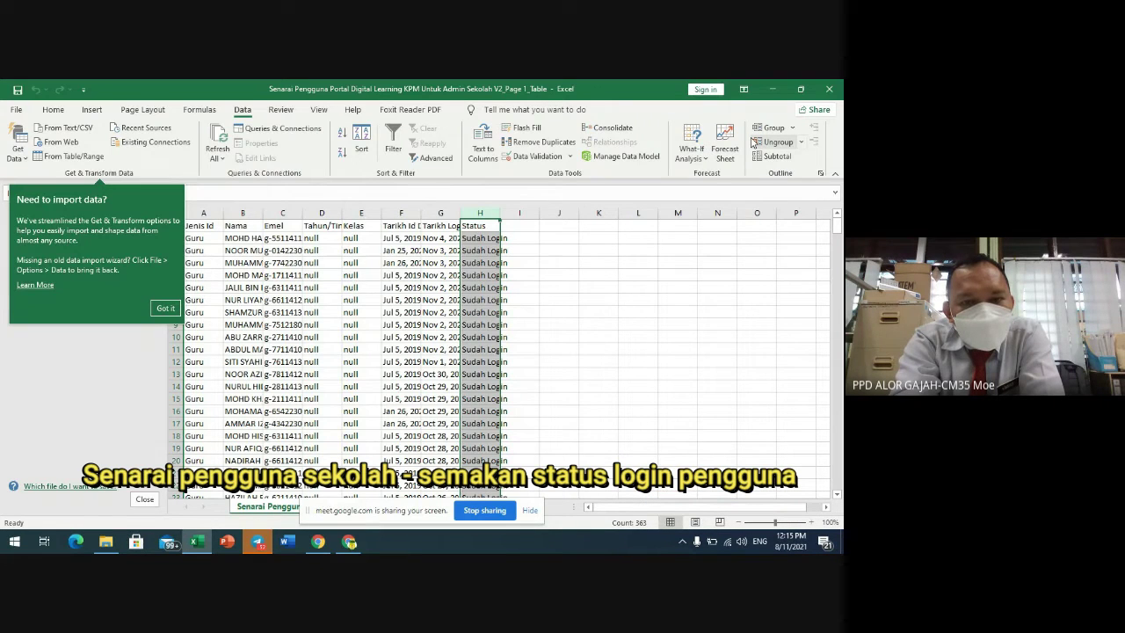
pyautogui.click(393, 139)
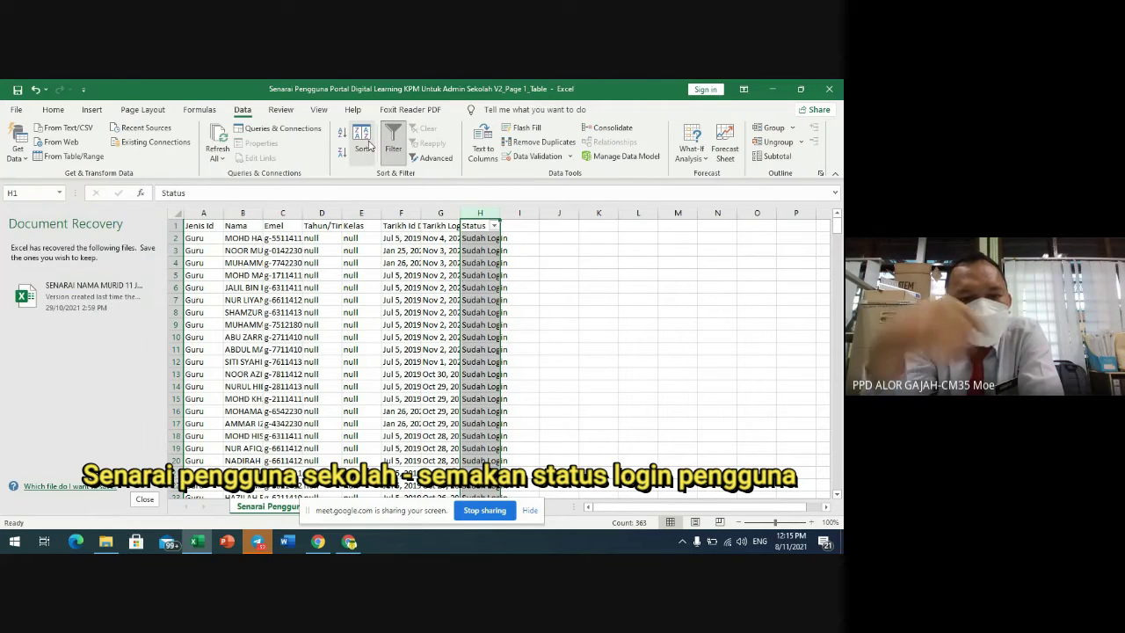
pyautogui.click(369, 146)
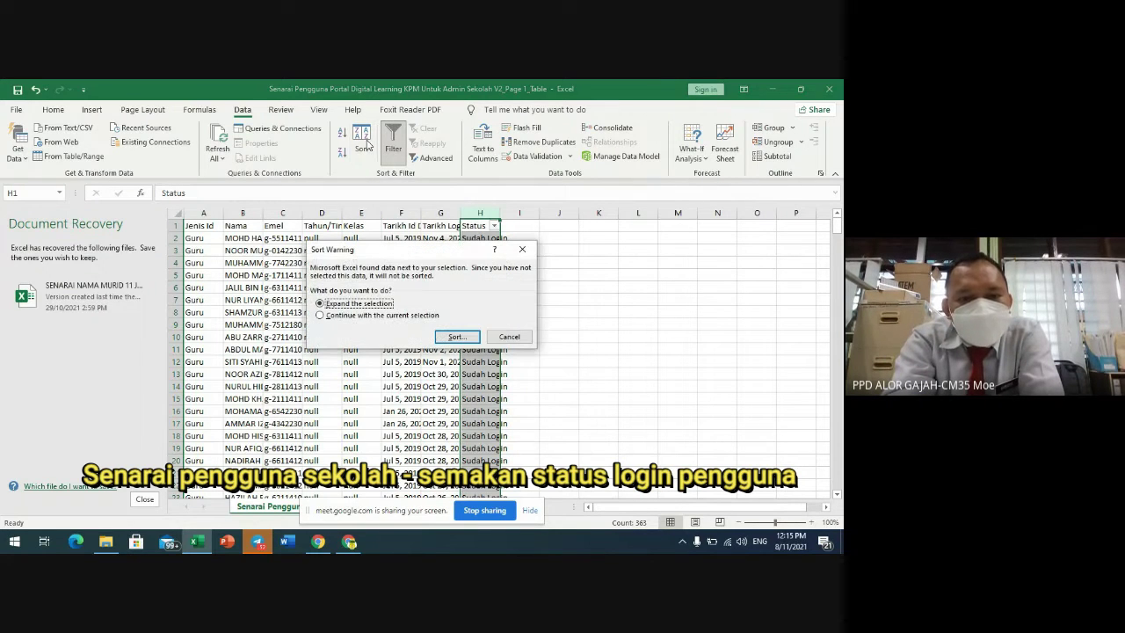
pyautogui.click(522, 249)
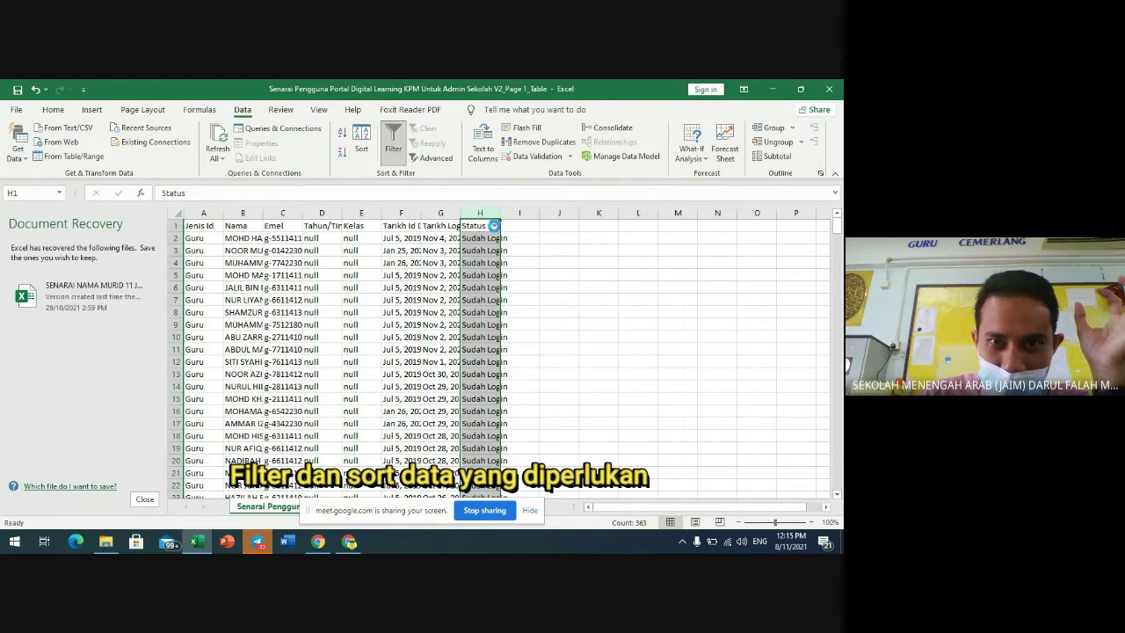
# Step: Filter the Status column to Belum Login only and widen the Jenis Id, Nama, Emel and Tahun/Tingkatan columns
pyautogui.click(494, 227)
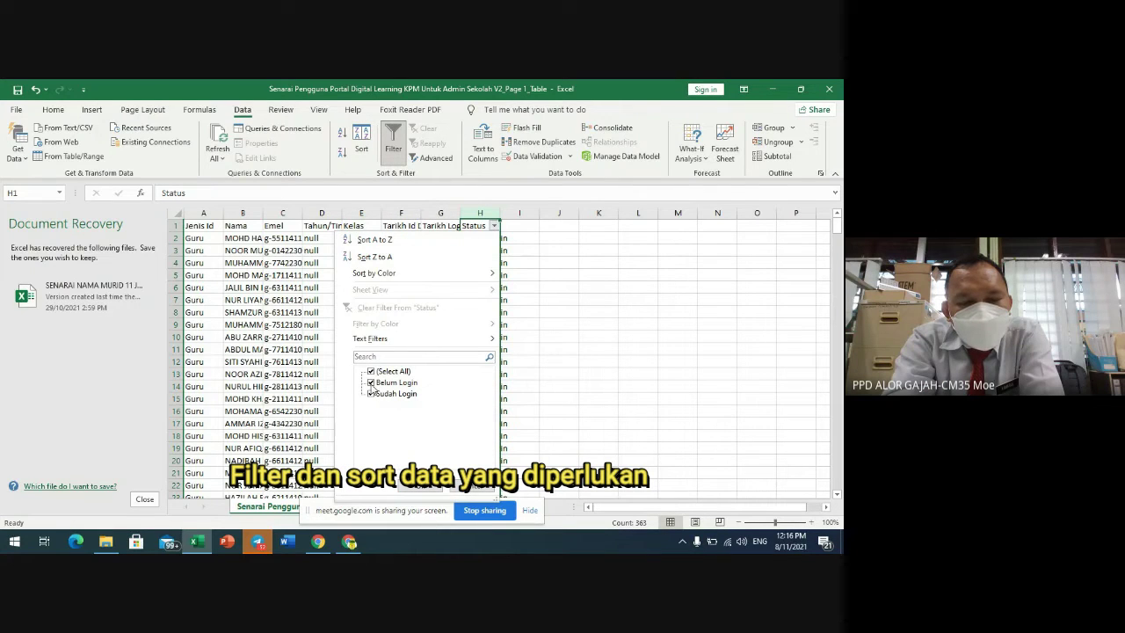
pyautogui.click(372, 394)
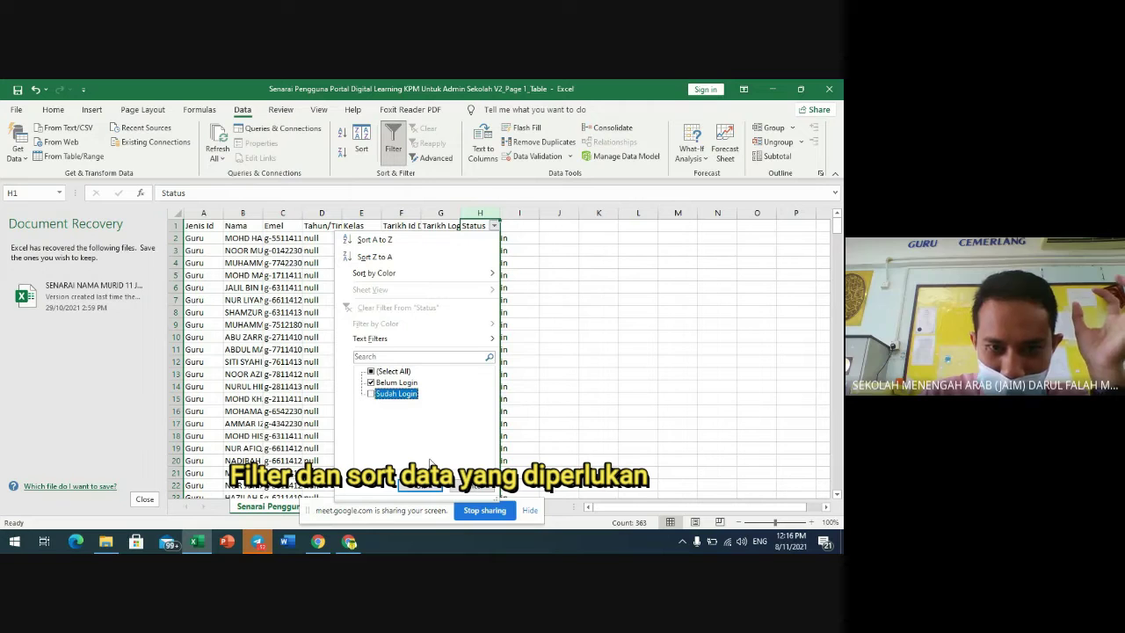
pyautogui.click(420, 489)
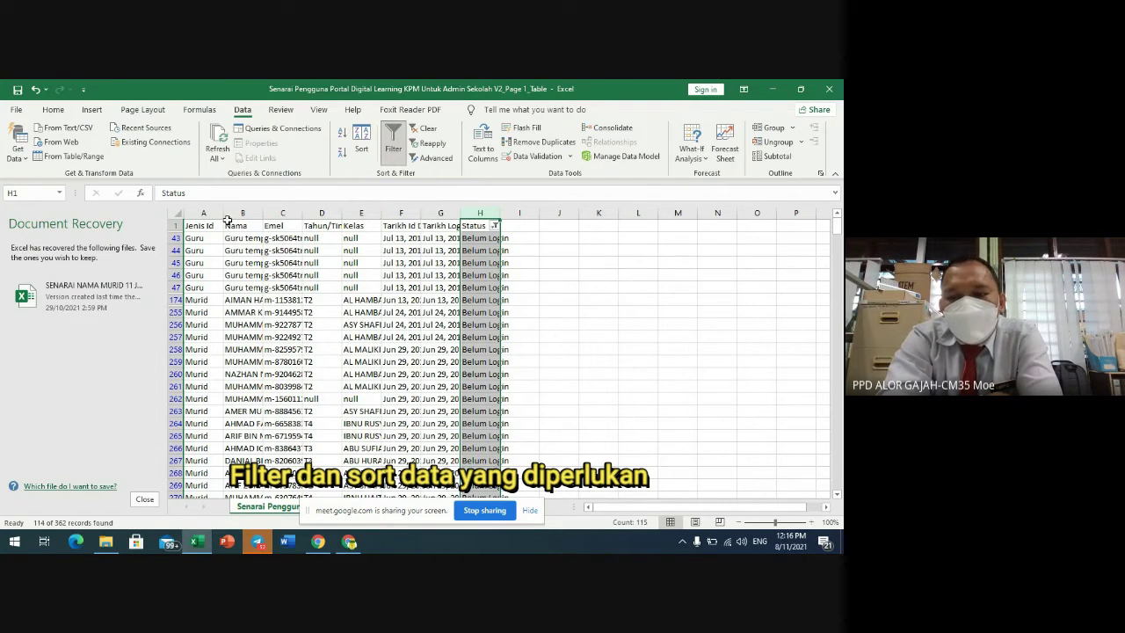
pyautogui.moveTo(223, 213); pyautogui.dragTo(498, 217)
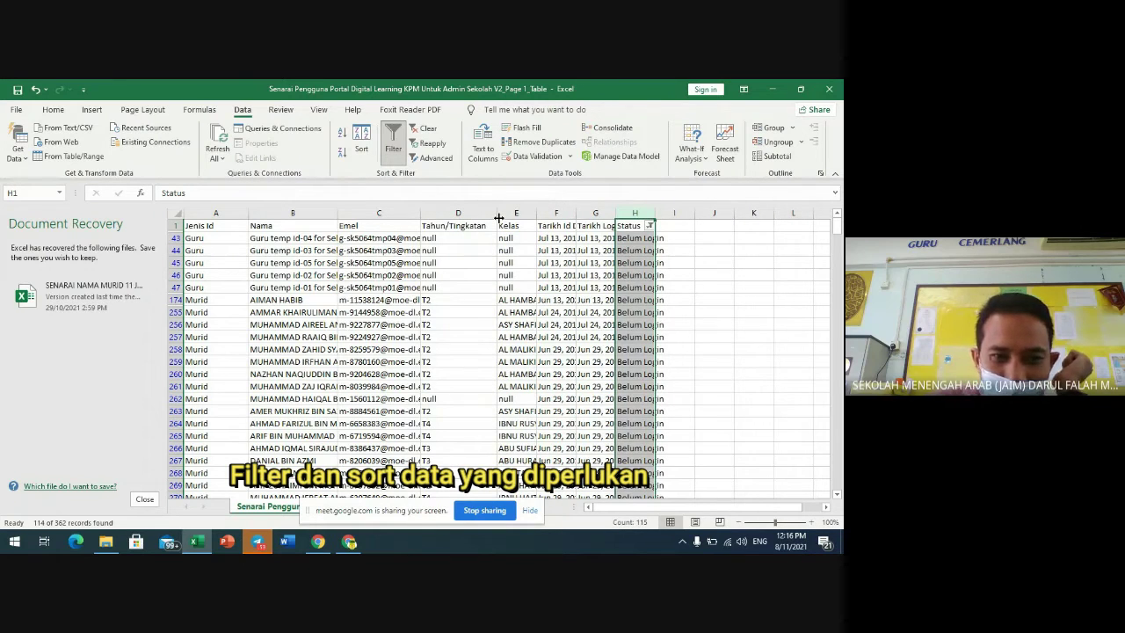
# Step: Look through the filtered records down to the last row and select the Jenis Id entries from the first Guru row
pyautogui.click(204, 239)
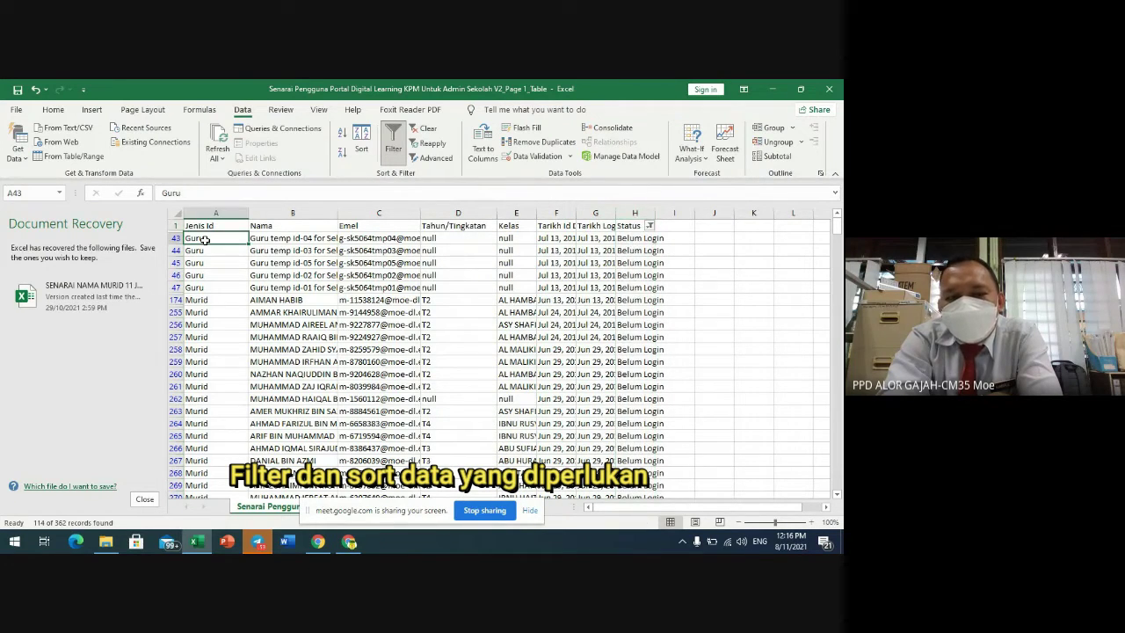
pyautogui.moveTo(204, 239); pyautogui.dragTo(209, 492)
pyautogui.scroll(-11, 206, 242)
pyautogui.rightClick(210, 248)
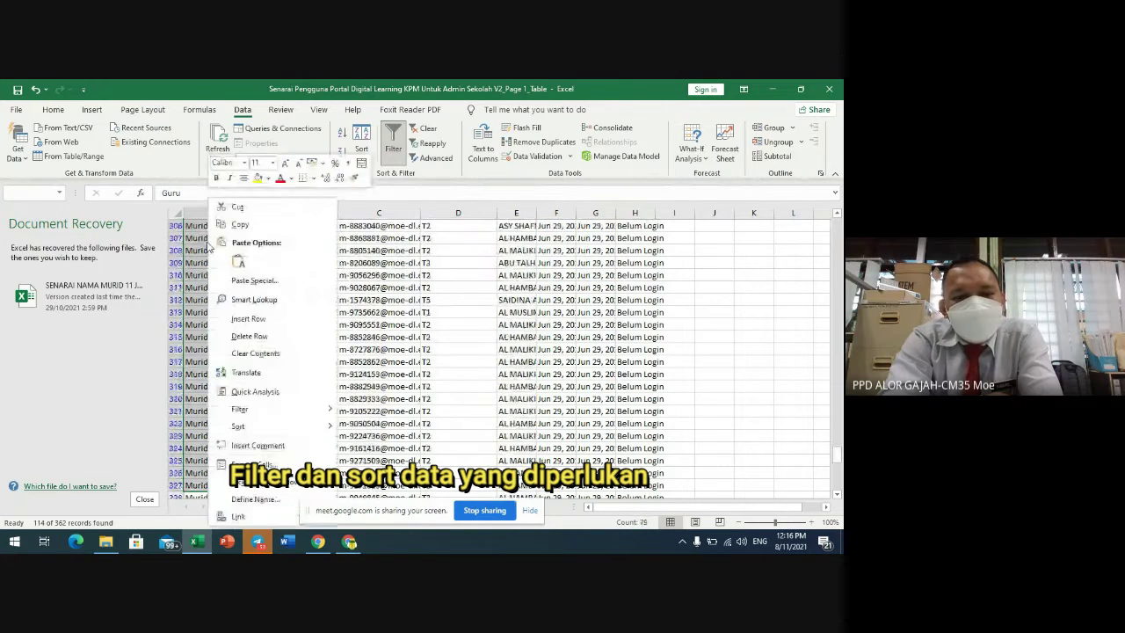
pyautogui.press('Escape')
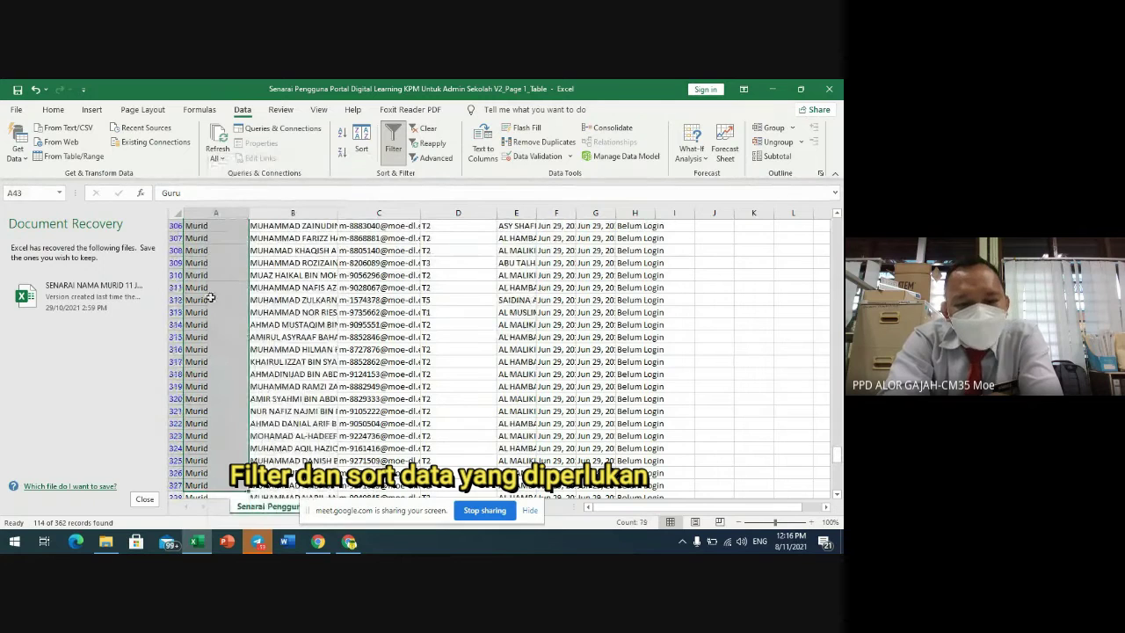
pyautogui.scroll(-15, 234, 442)
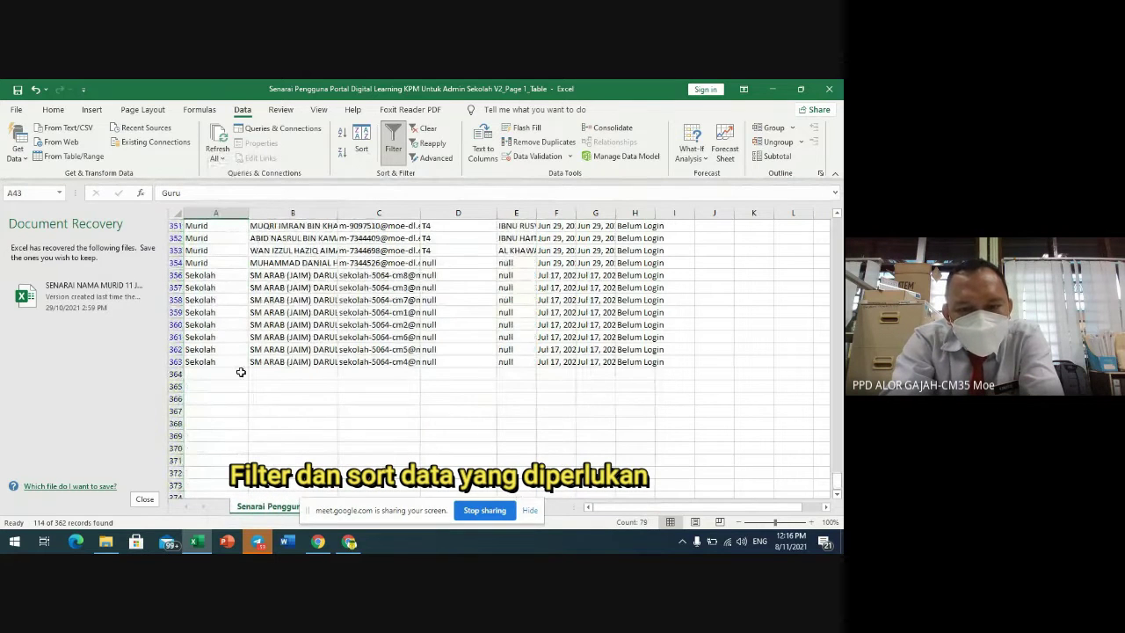
pyautogui.click(216, 363)
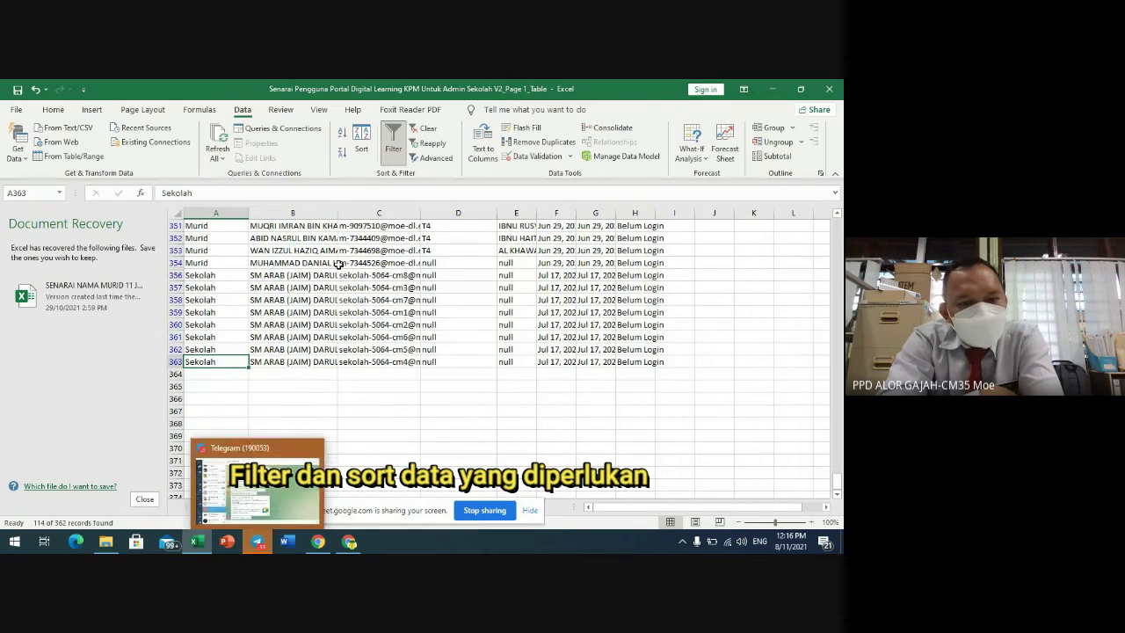
pyautogui.scroll(20, 339, 268)
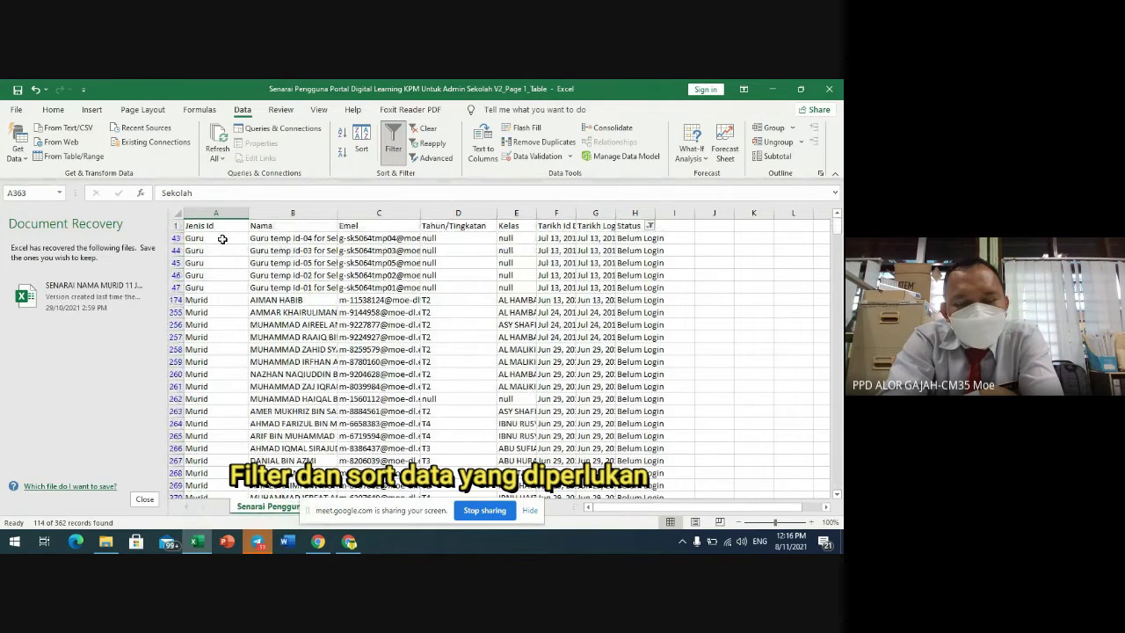
pyautogui.click(223, 239)
pyautogui.hotkey('ctrl', 'shift', 'Down')
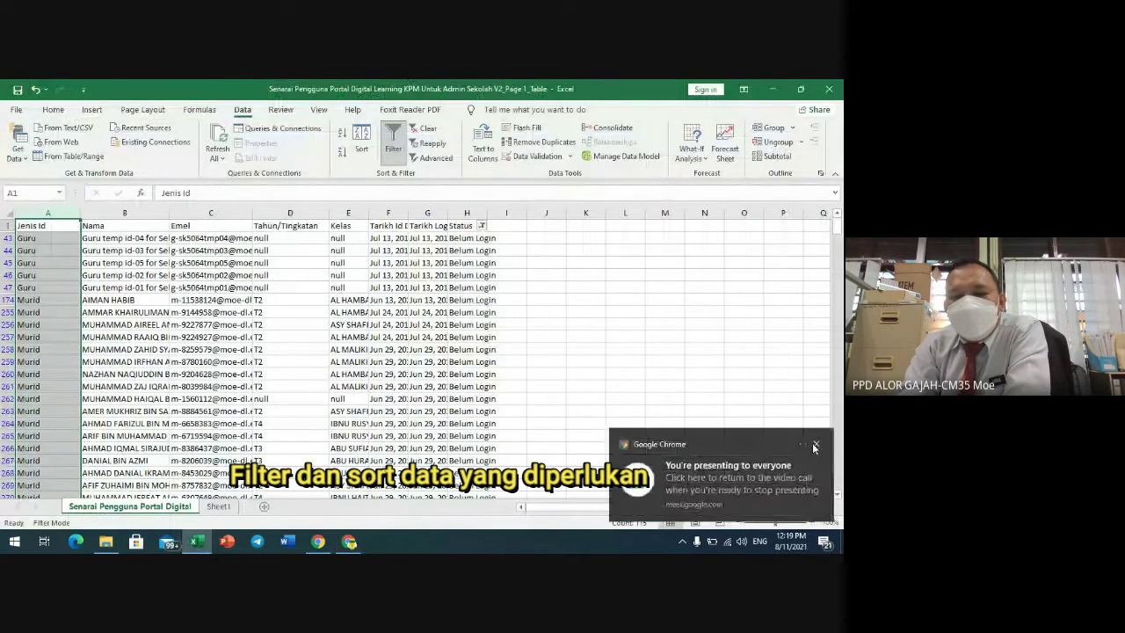
pyautogui.click(816, 444)
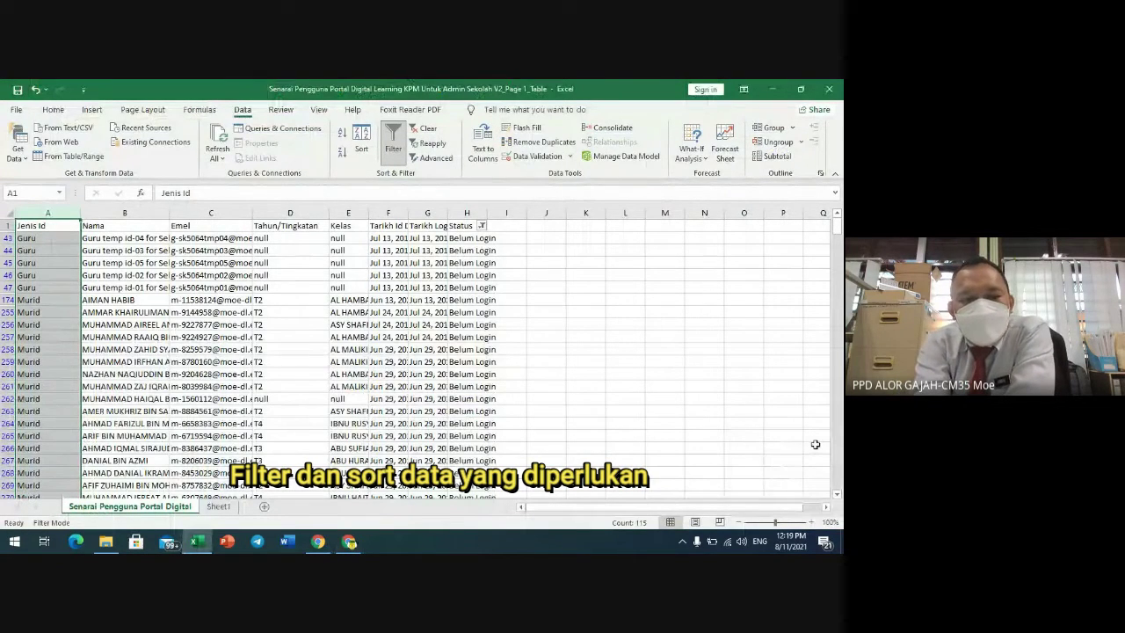
pyautogui.press('XF86AudioLowerVolume')
pyautogui.press('XF86AudioRaiseVolume')
pyautogui.press('XF86AudioRaiseVolume')
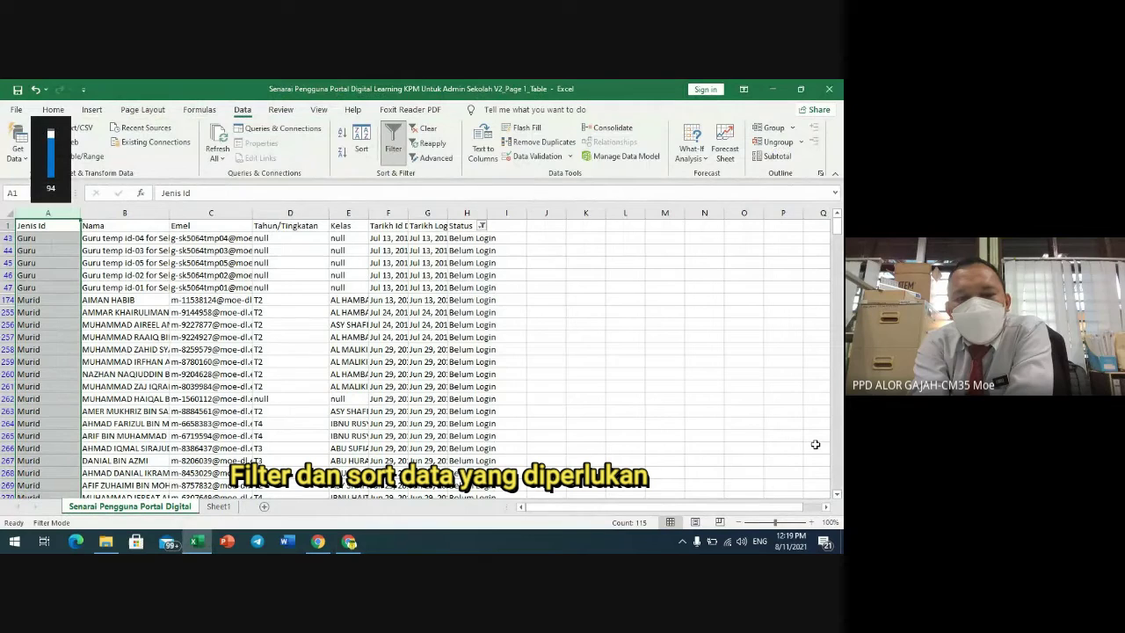
pyautogui.click(815, 444)
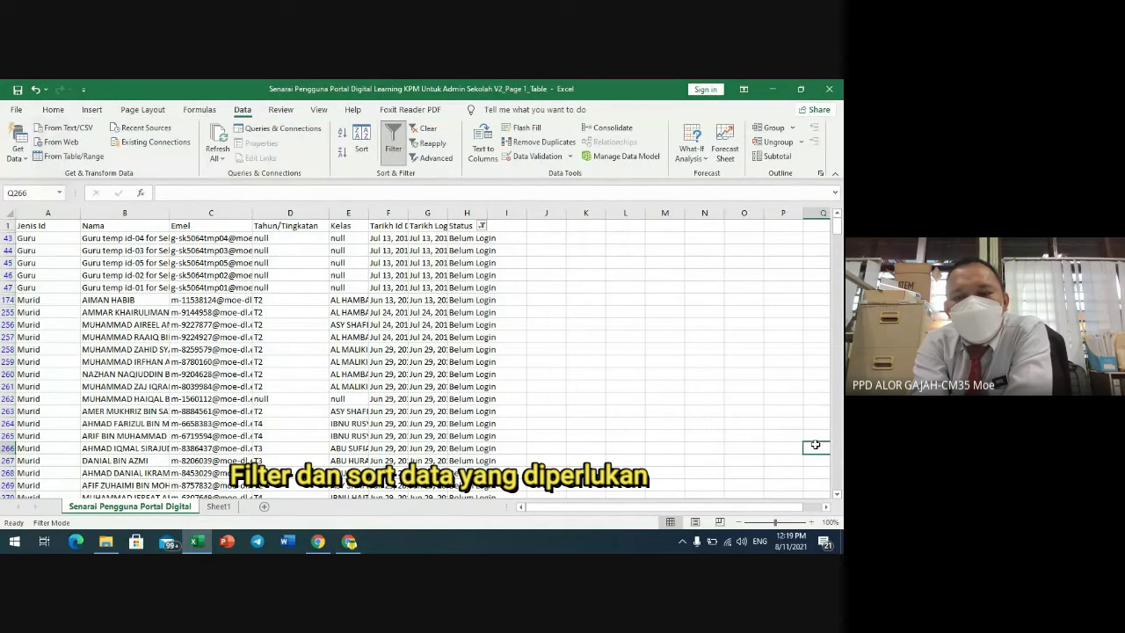
pyautogui.press('alt')
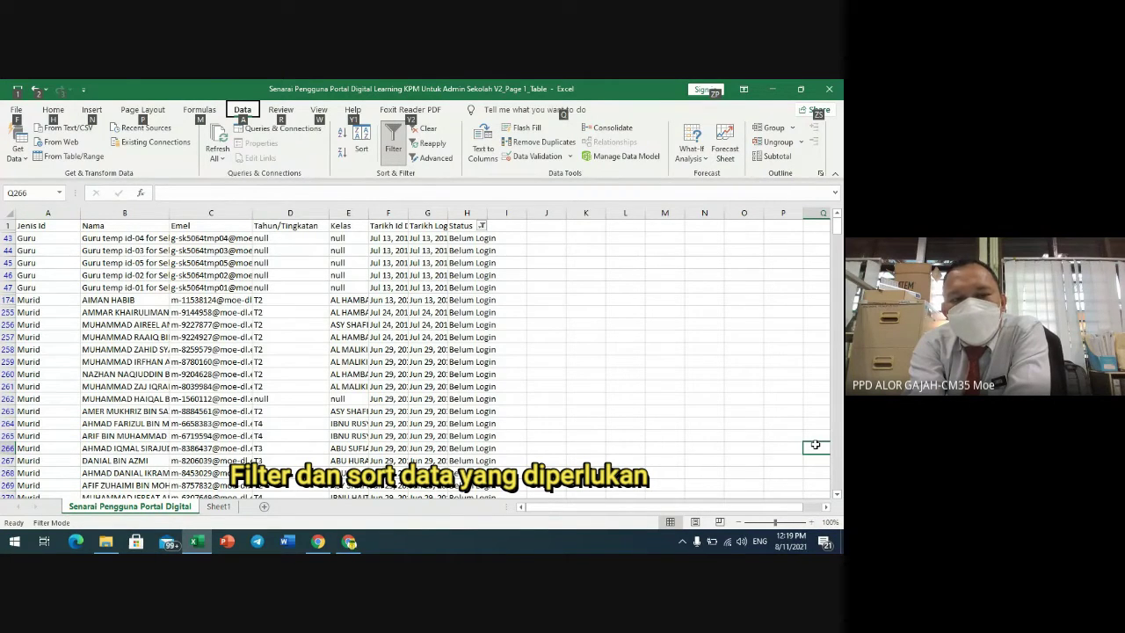
# Step: Remove the Status filter and turn on filtering for the Tahun/Tingkatan column instead
pyautogui.click(301, 211)
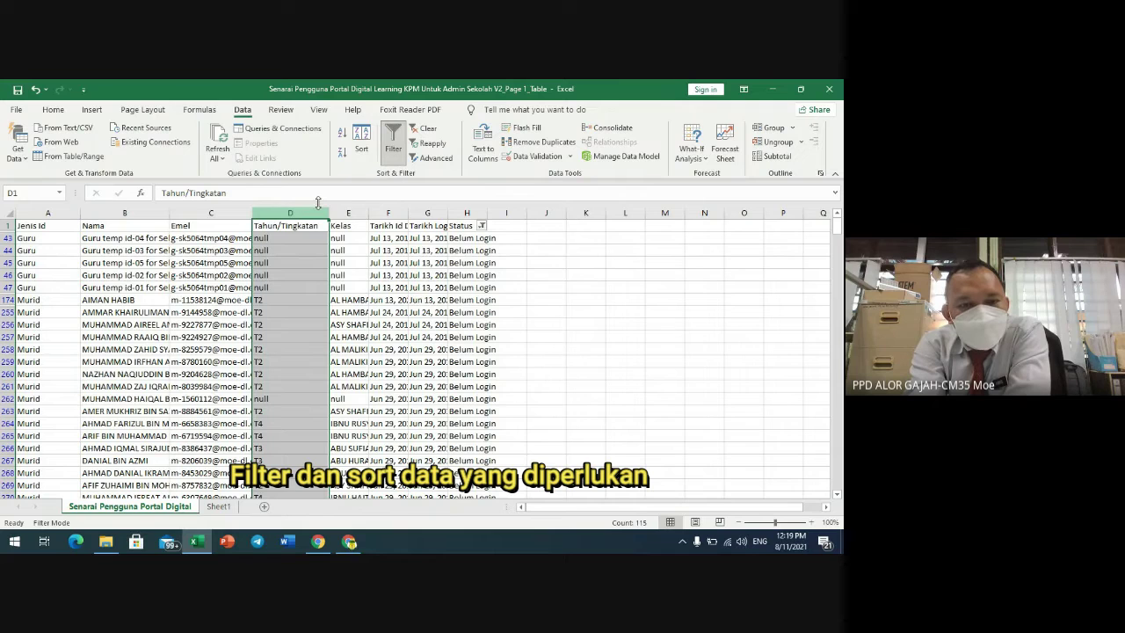
pyautogui.click(396, 149)
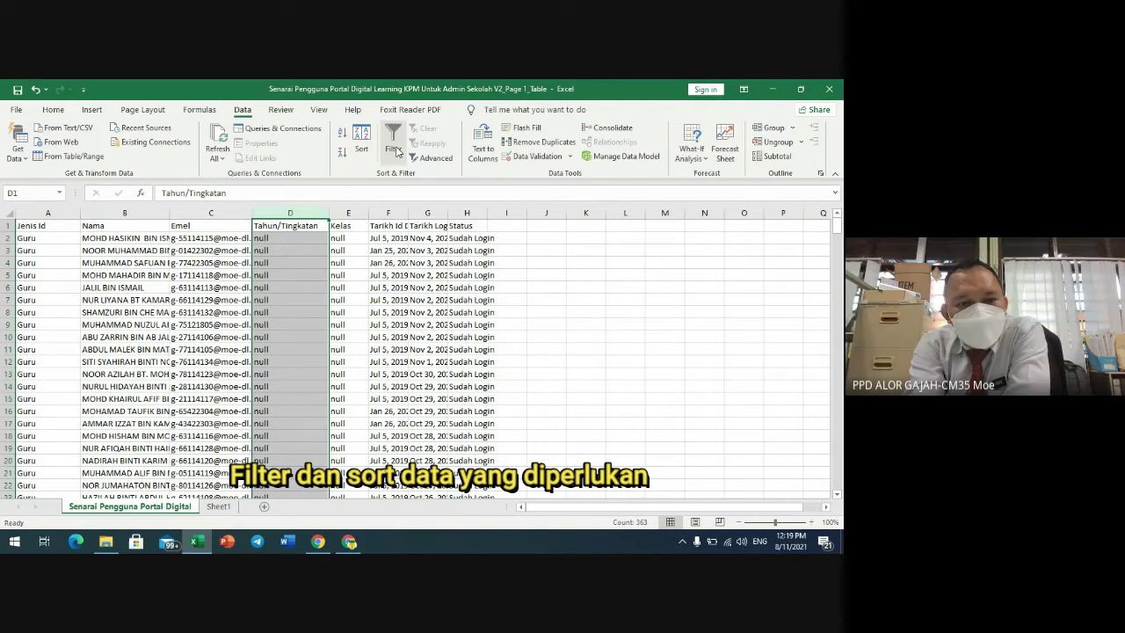
pyautogui.click(396, 149)
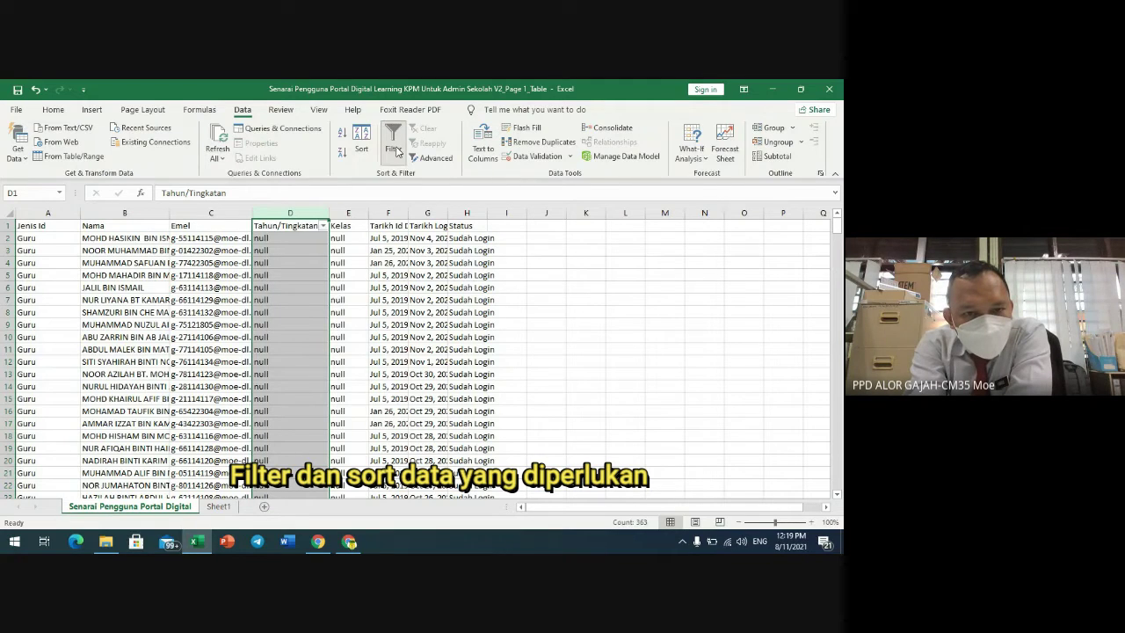
pyautogui.click(363, 145)
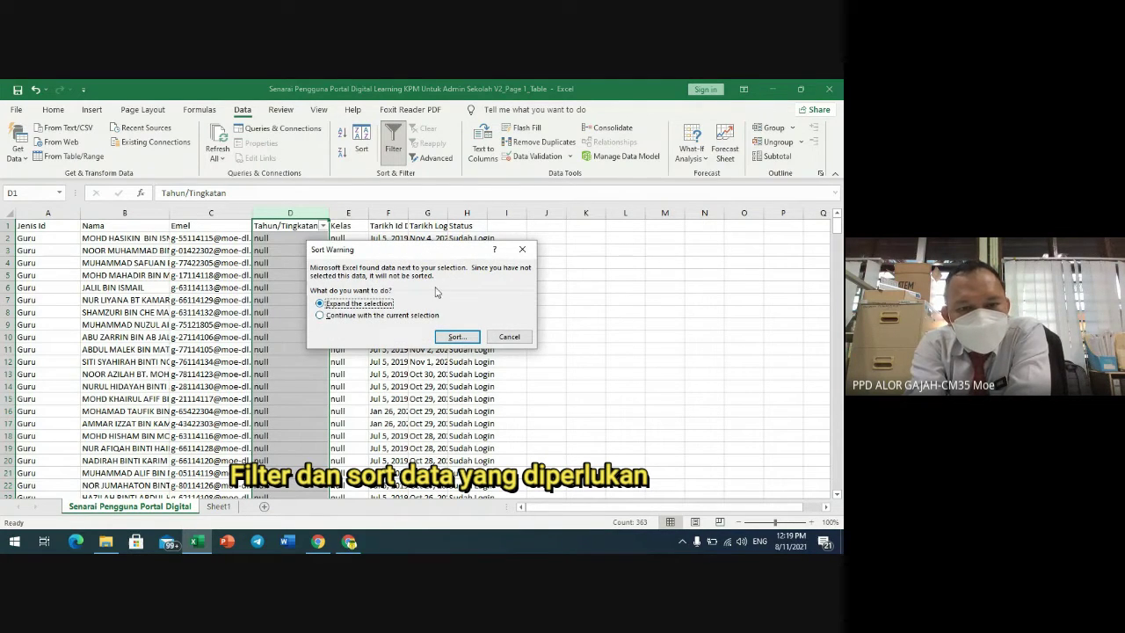
pyautogui.click(526, 252)
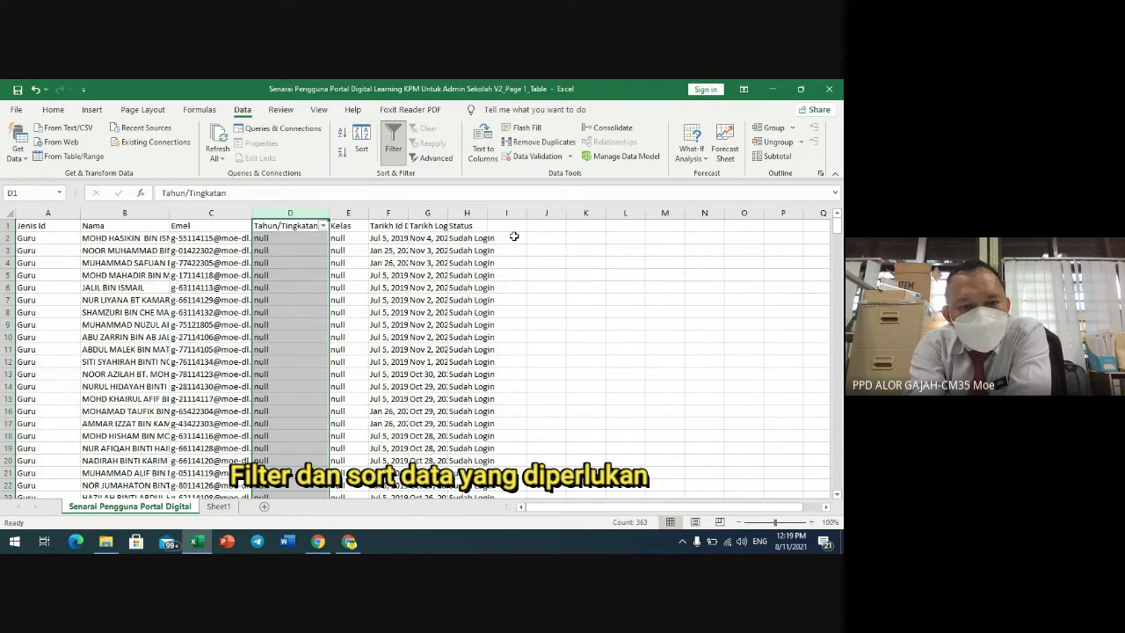
# Step: Filter the Tahun/Tingkatan column to show only the T1 records
pyautogui.click(323, 226)
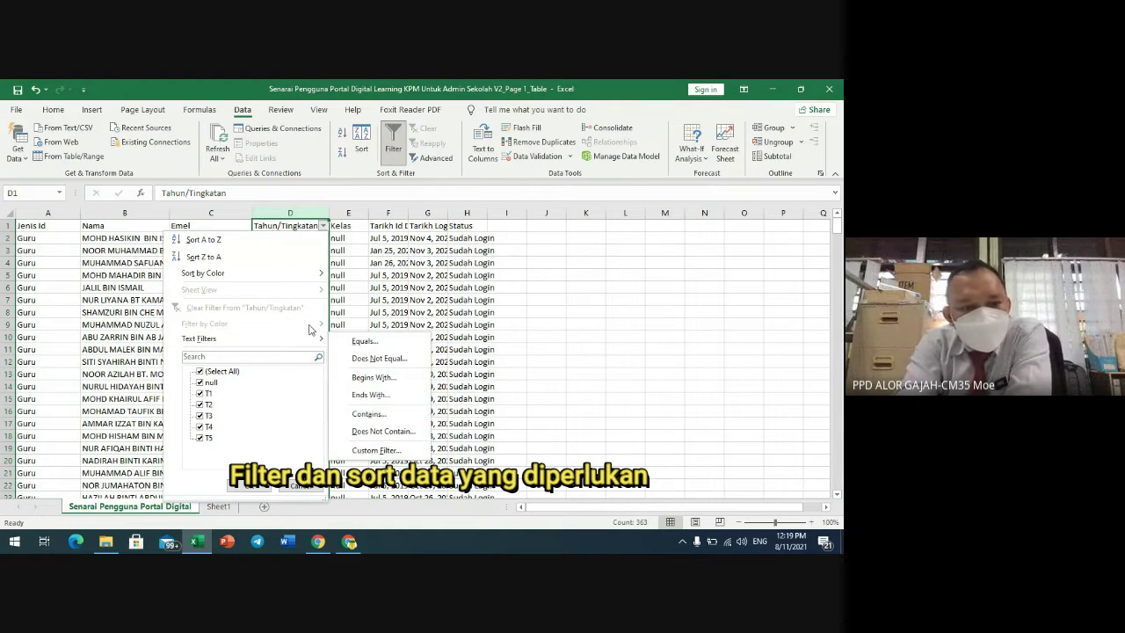
pyautogui.click(206, 384)
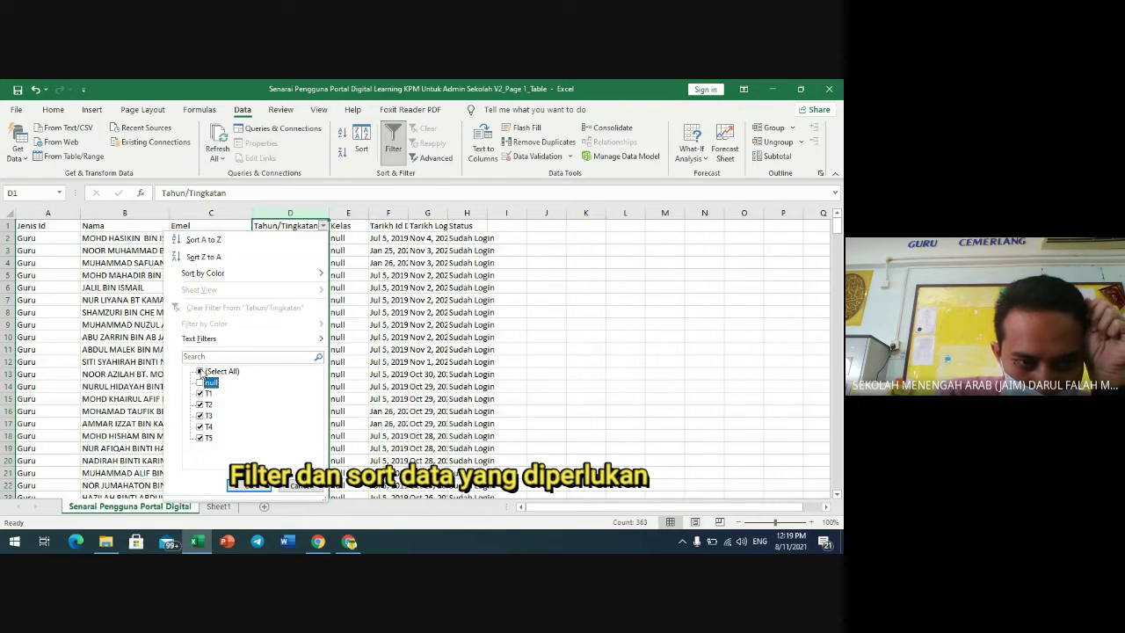
pyautogui.click(201, 405)
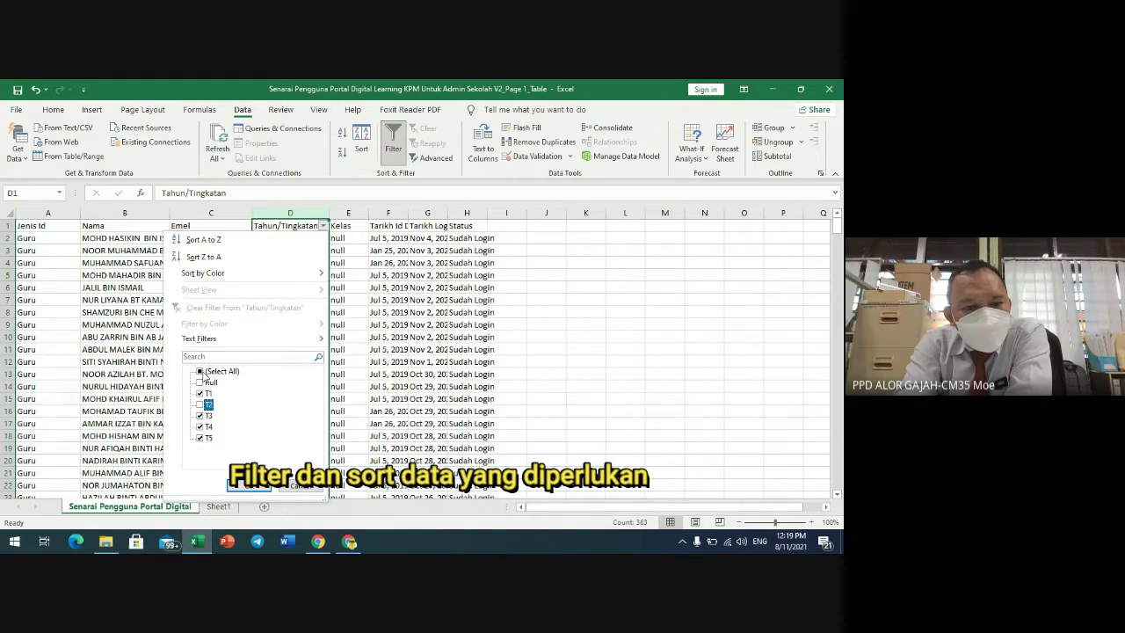
pyautogui.click(200, 372)
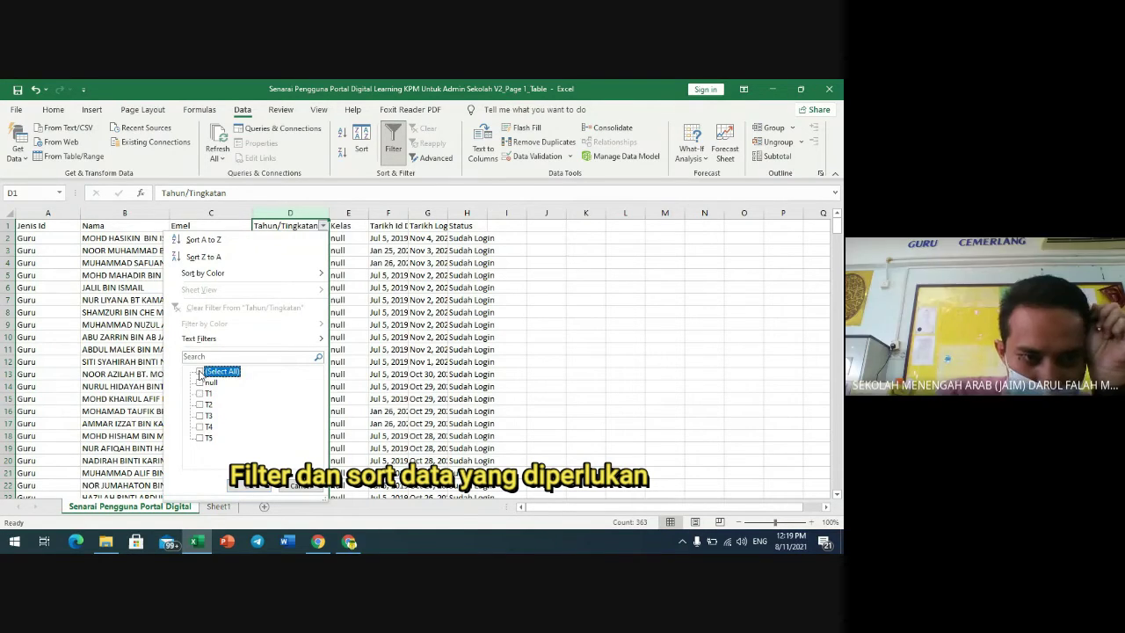
pyautogui.click(200, 372)
pyautogui.click(200, 394)
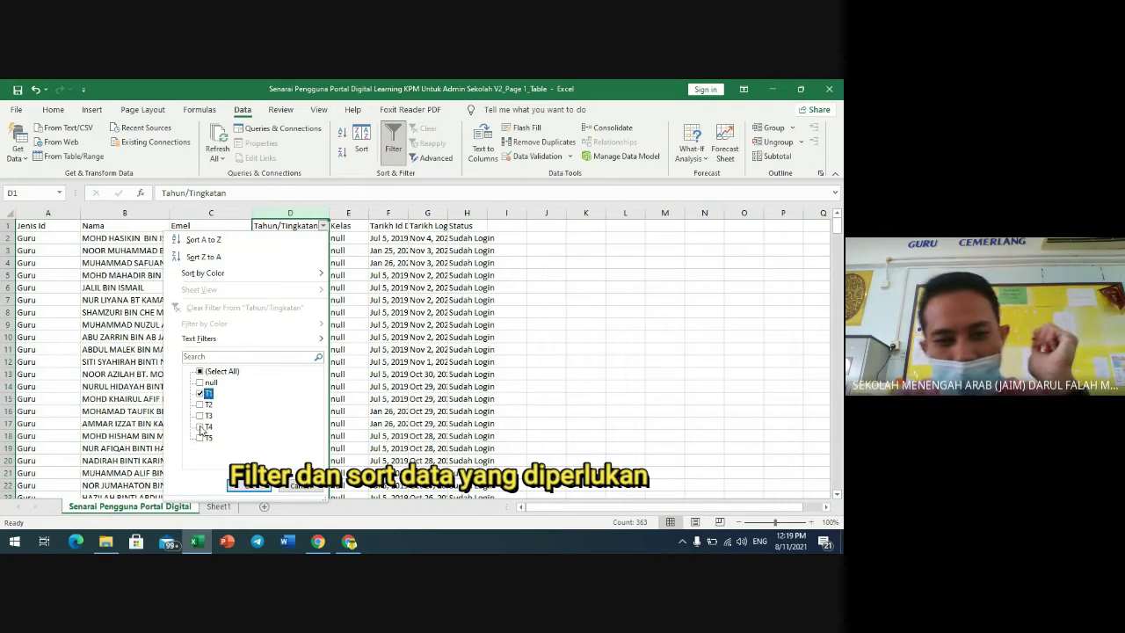
pyautogui.click(249, 485)
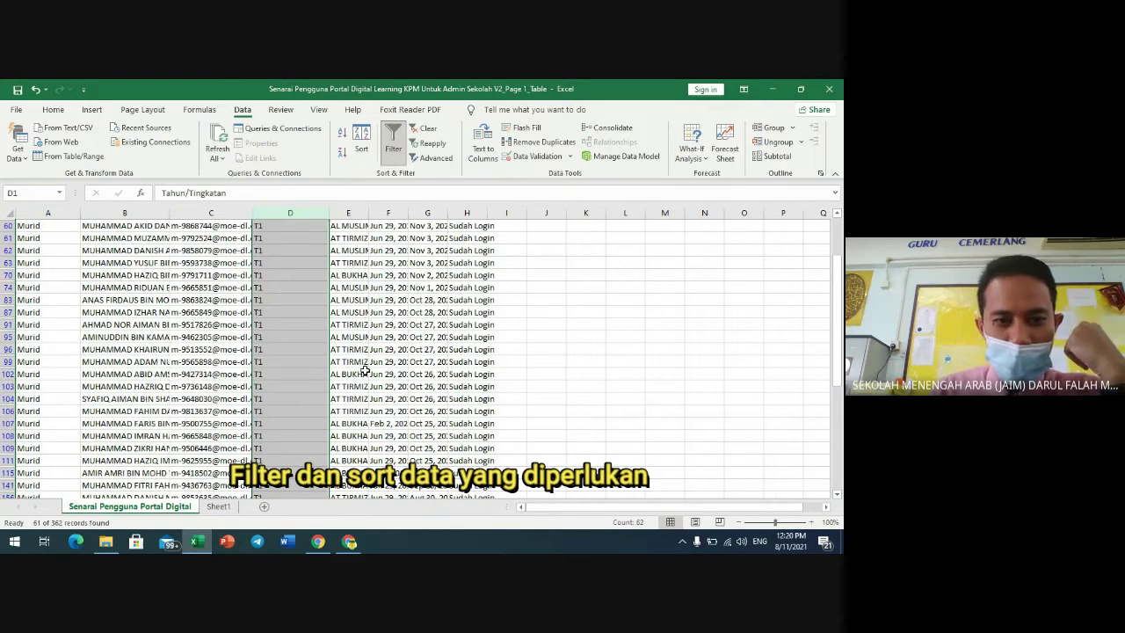
# Step: Look through the T1 records, then change the Tahun/Tingkatan filter to show only T2
pyautogui.scroll(-4, 365, 371)
pyautogui.scroll(-12, 365, 371)
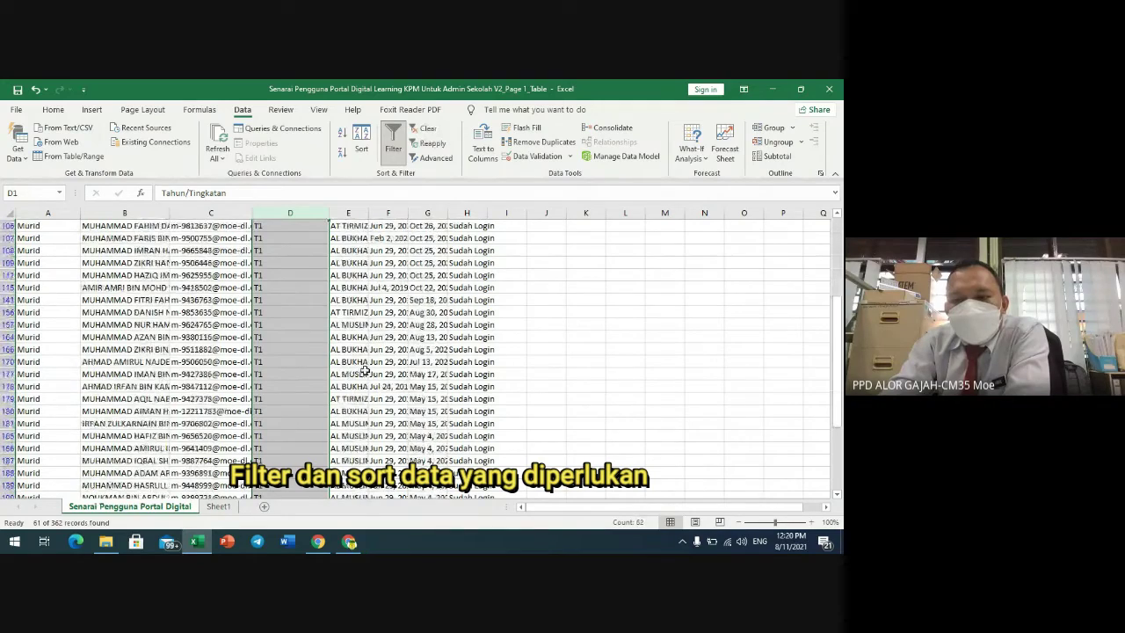
pyautogui.scroll(6, 365, 371)
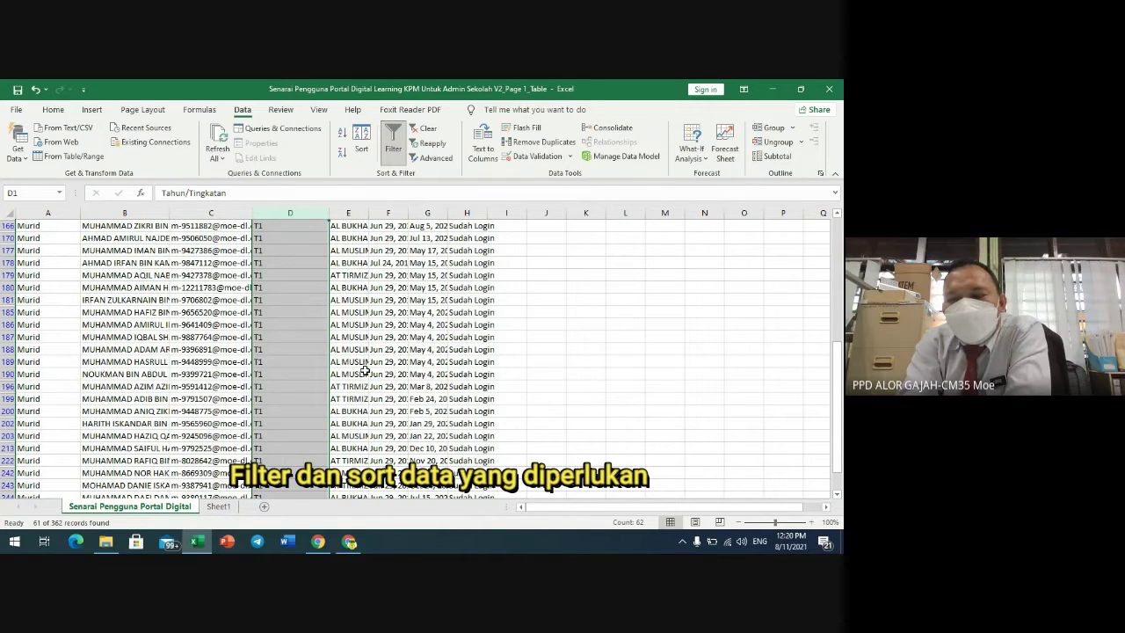
pyautogui.scroll(2, 364, 372)
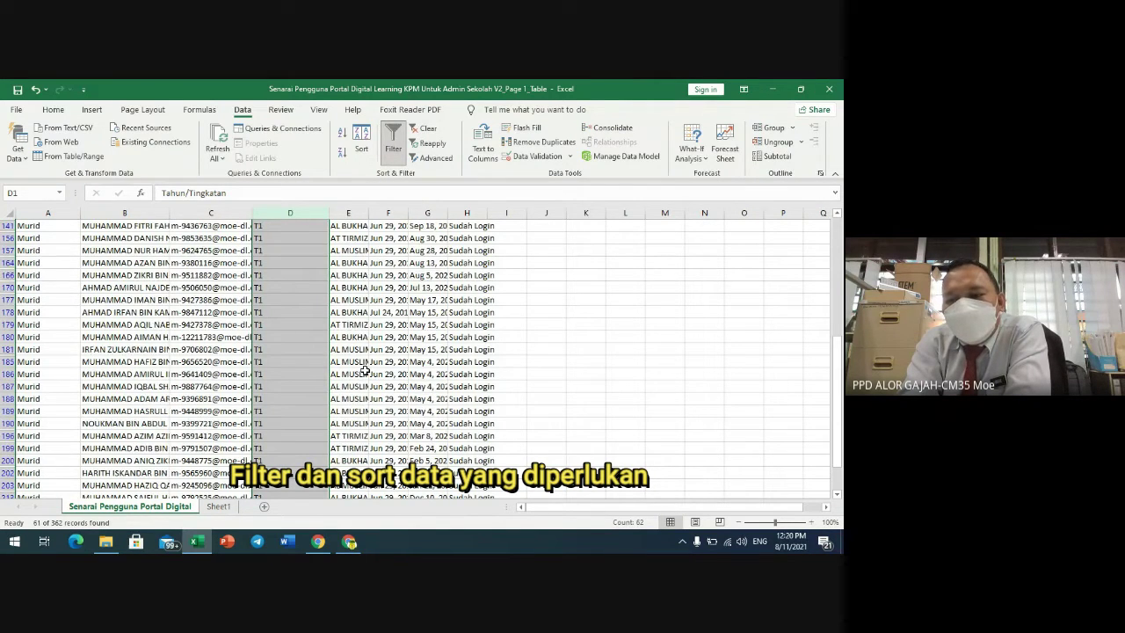
pyautogui.scroll(7, 364, 372)
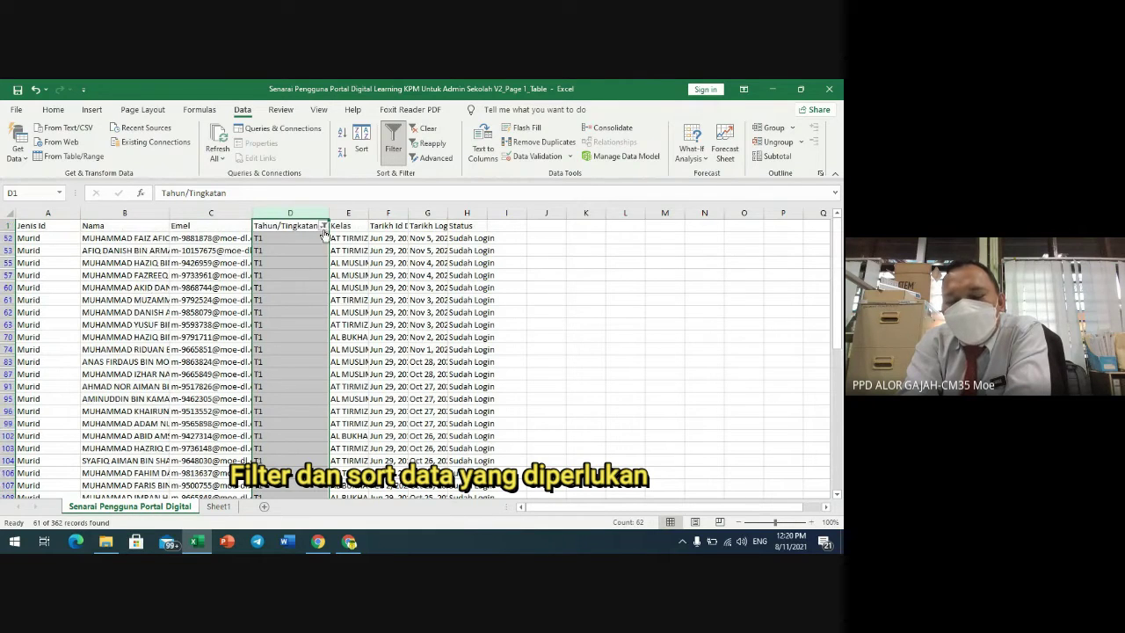
pyautogui.click(324, 226)
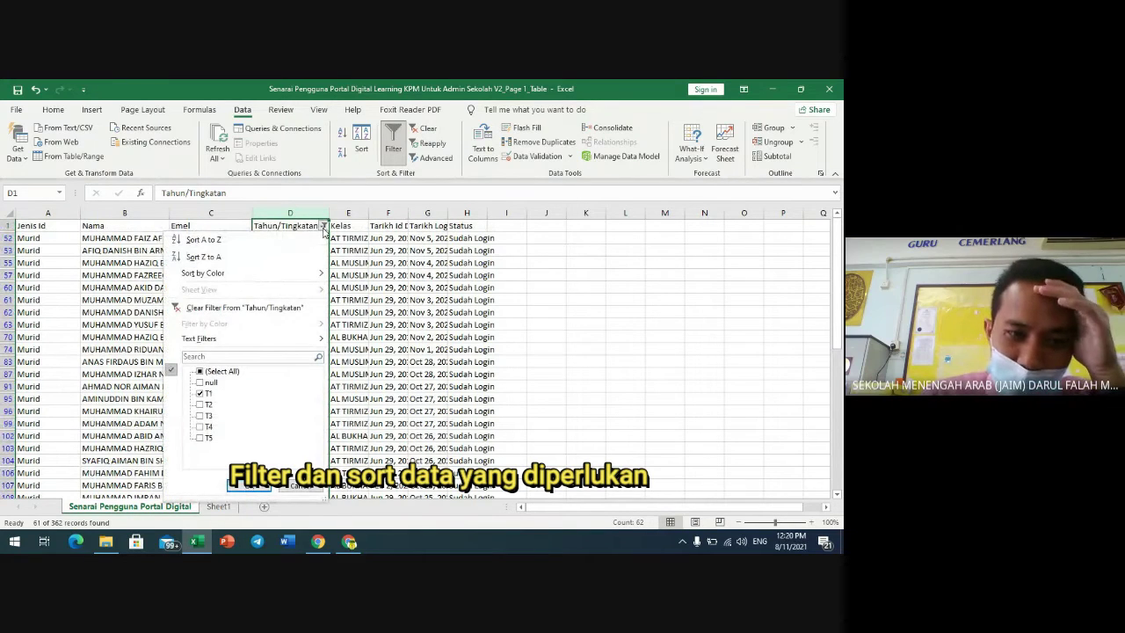
pyautogui.click(201, 373)
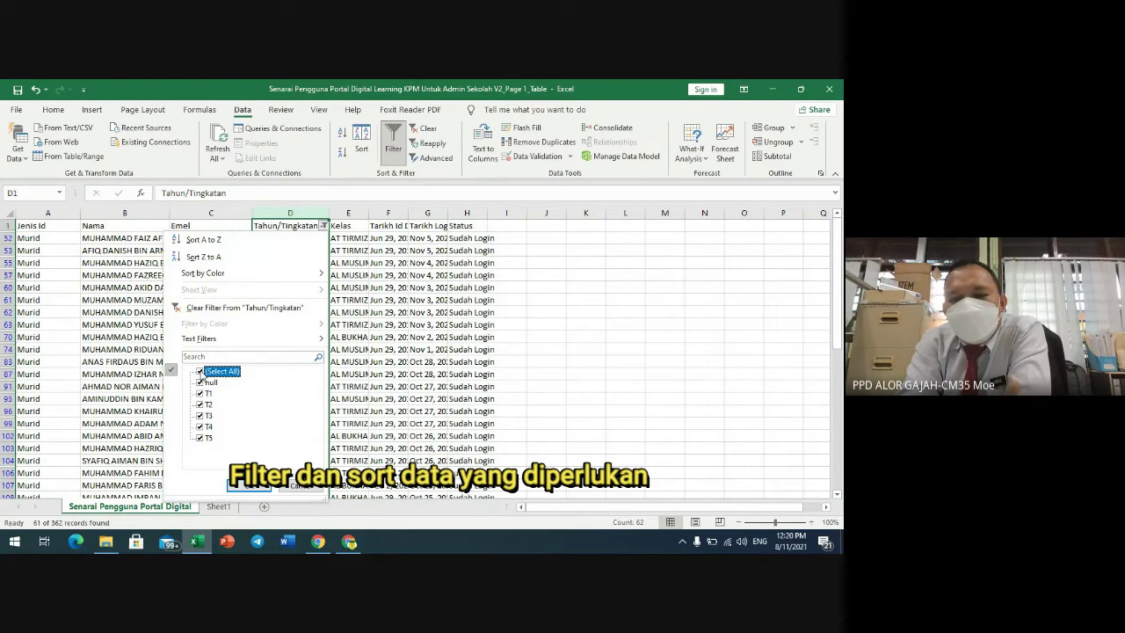
pyautogui.click(200, 405)
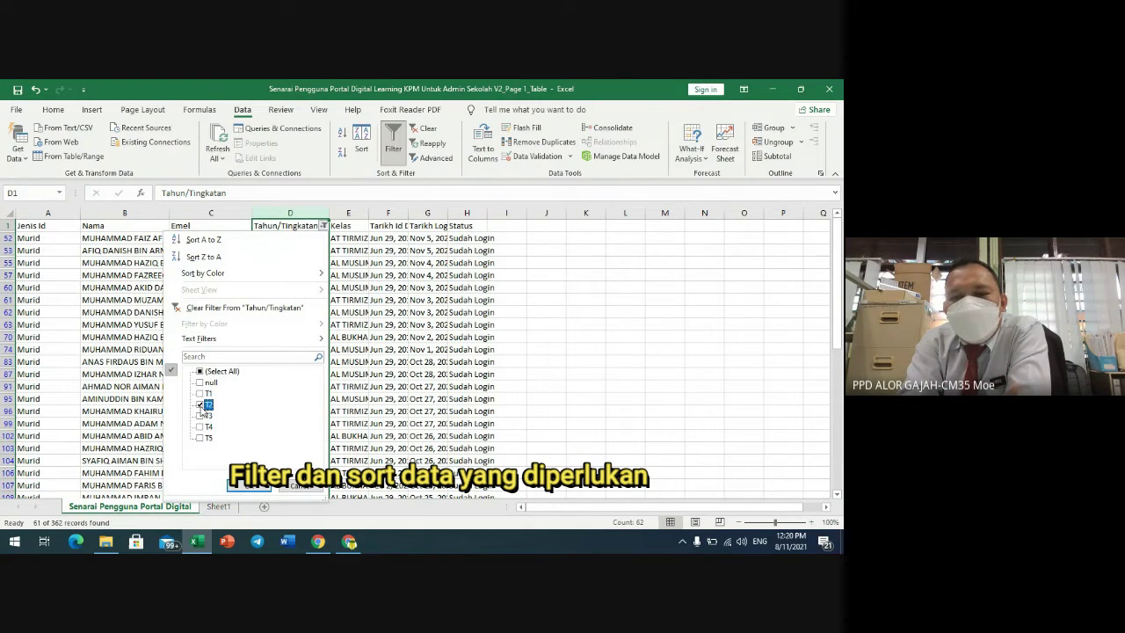
pyautogui.click(243, 489)
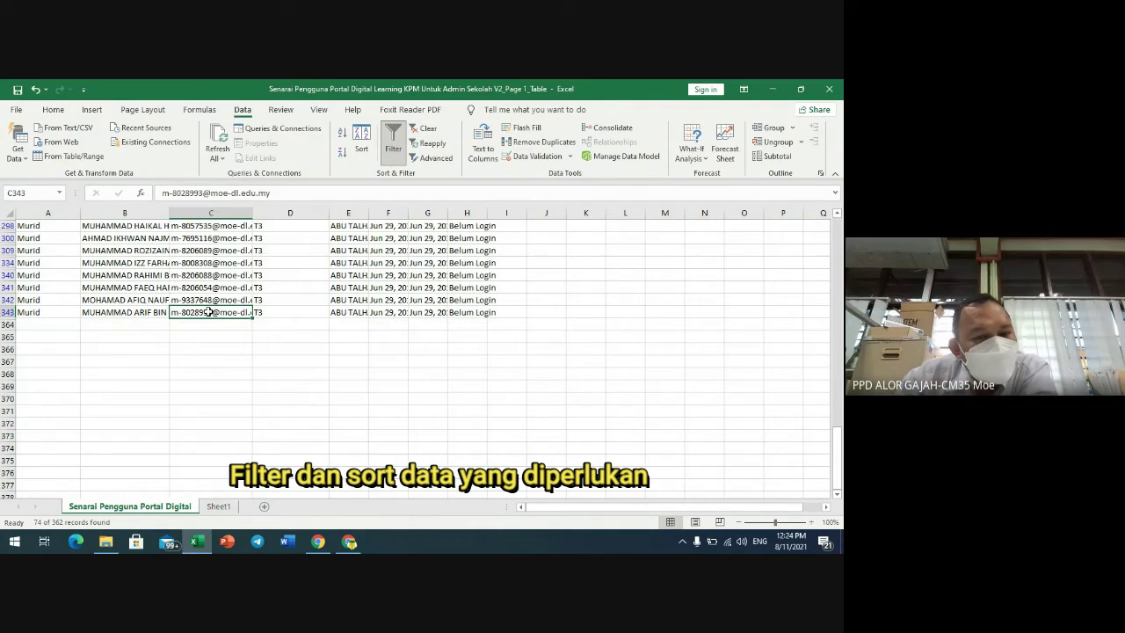
# Step: Widen the Emel column to fit the full addresses and look through the filtered T3 records up to the first row
pyautogui.scroll(5, 209, 312)
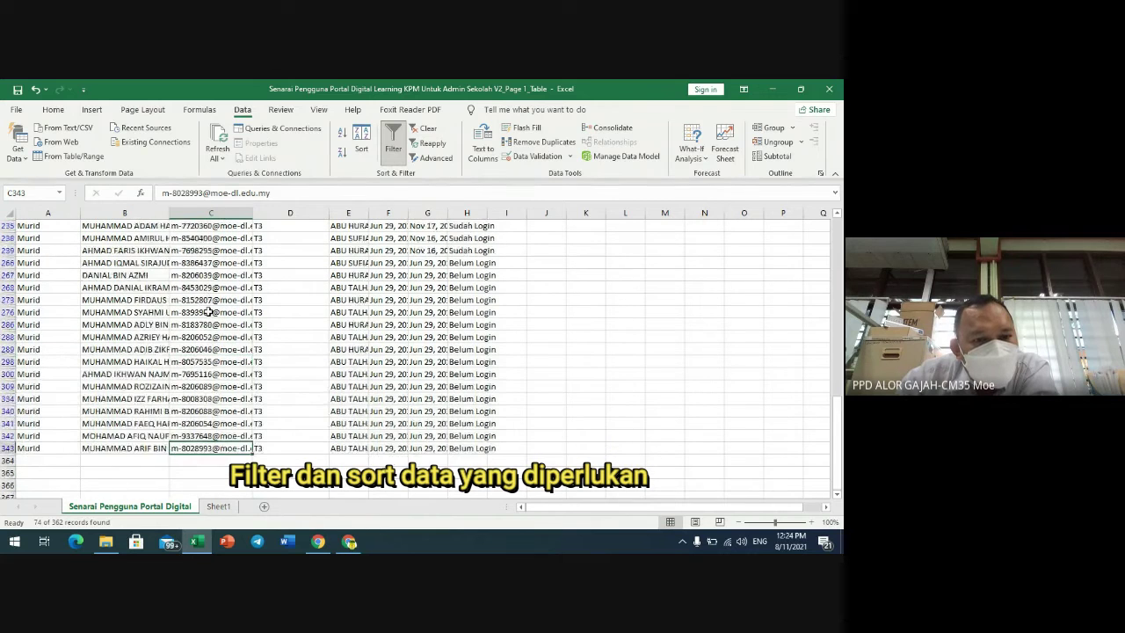
pyautogui.moveTo(254, 211); pyautogui.dragTo(343, 211)
pyautogui.scroll(12, 252, 359)
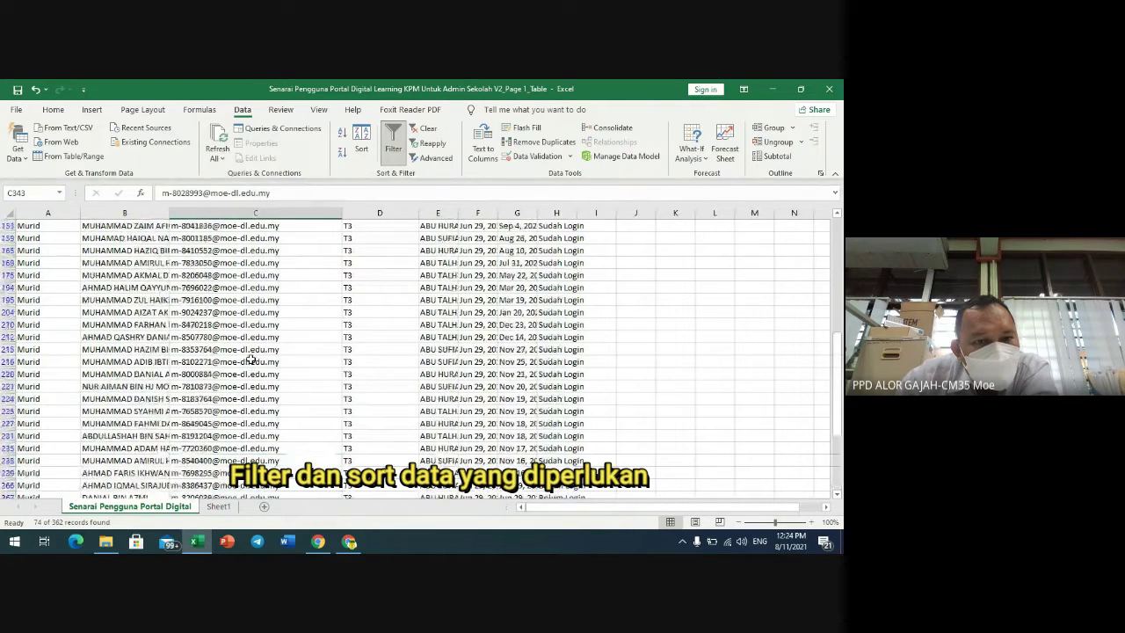
pyautogui.scroll(2, 252, 359)
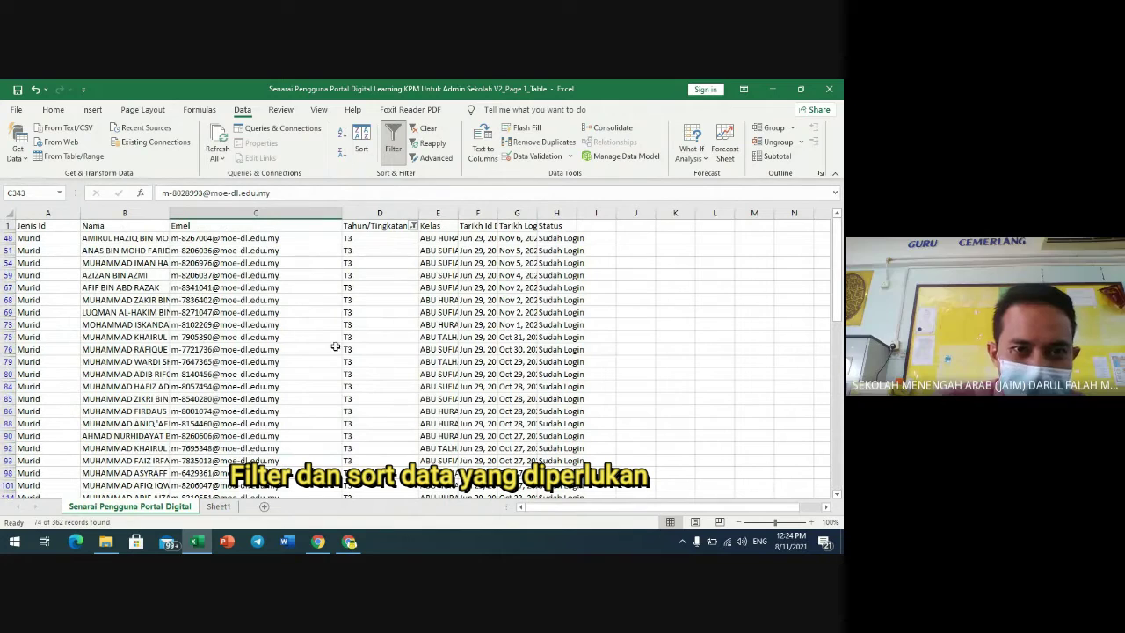
pyautogui.moveTo(146, 227); pyautogui.dragTo(264, 264)
pyautogui.click(263, 264)
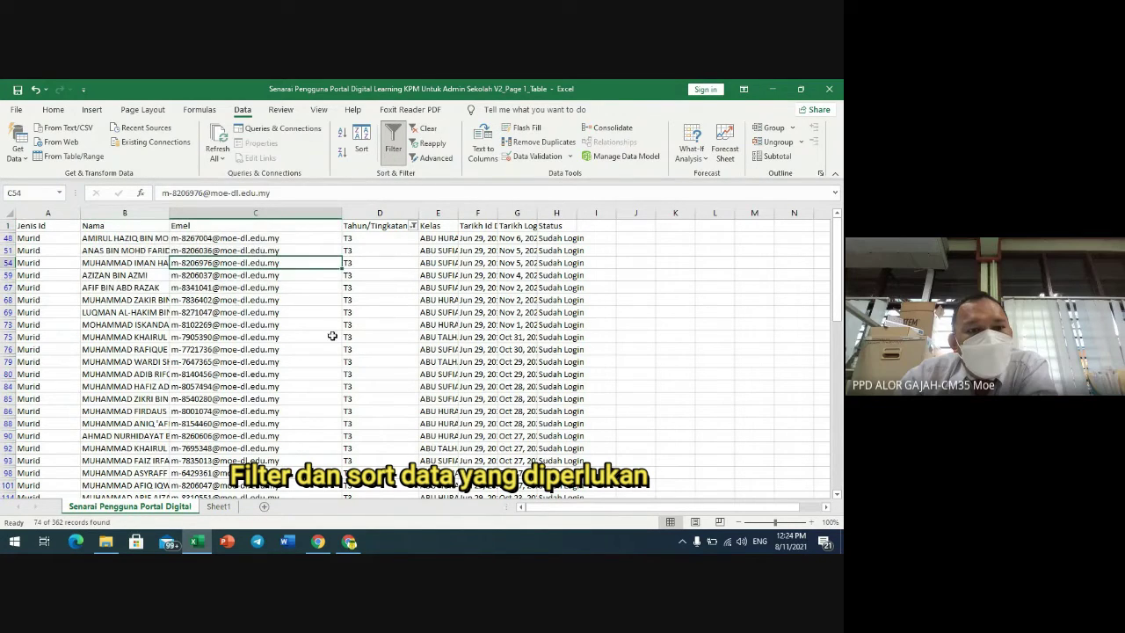
pyautogui.click(303, 283)
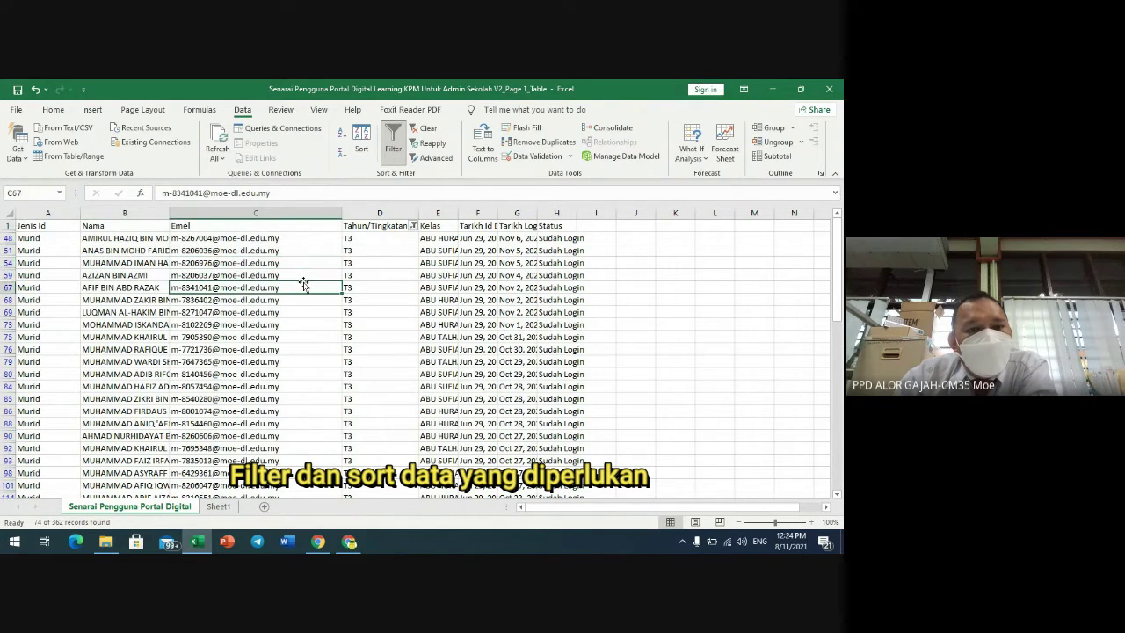
# Step: Reset the Tahun/Tingkatan filter to include all values
pyautogui.click(412, 226)
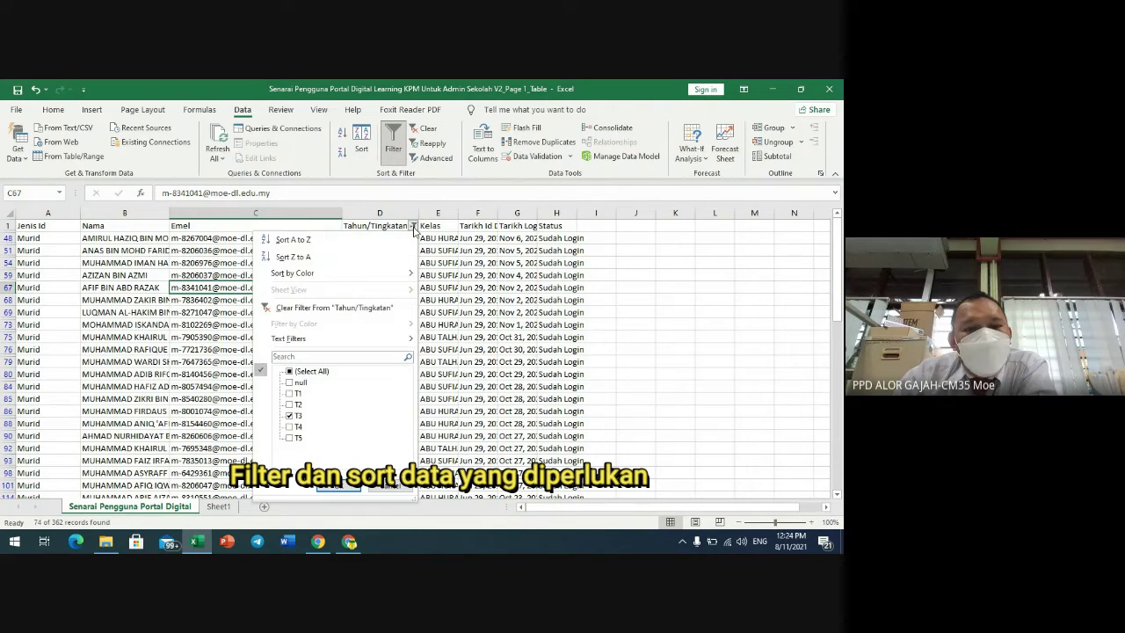
pyautogui.click(290, 416)
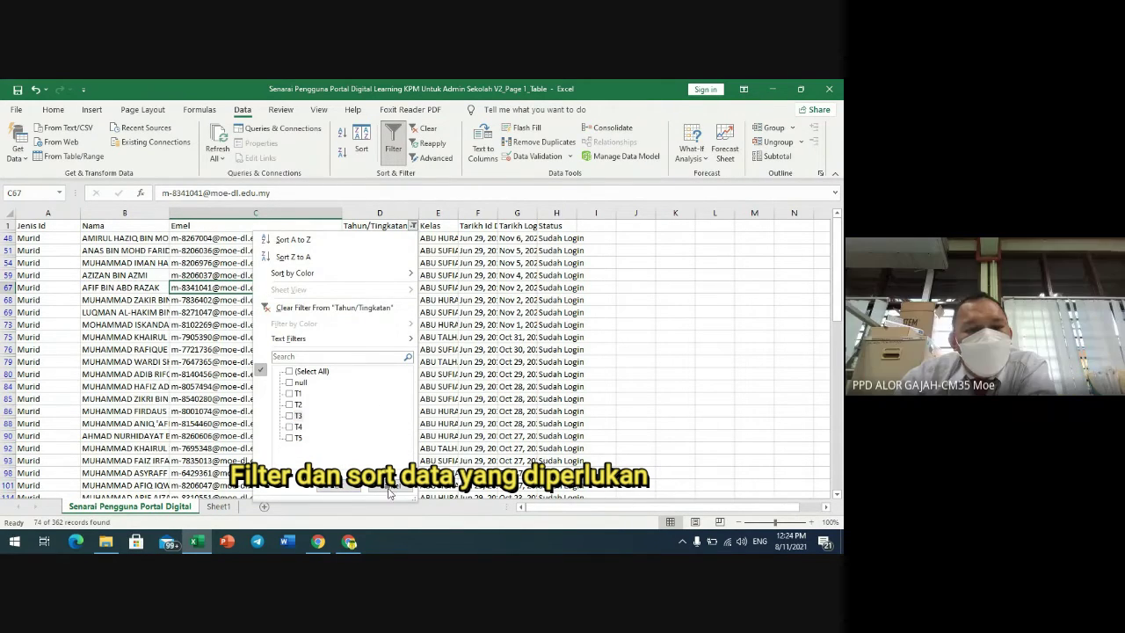
pyautogui.click(291, 373)
pyautogui.click(332, 489)
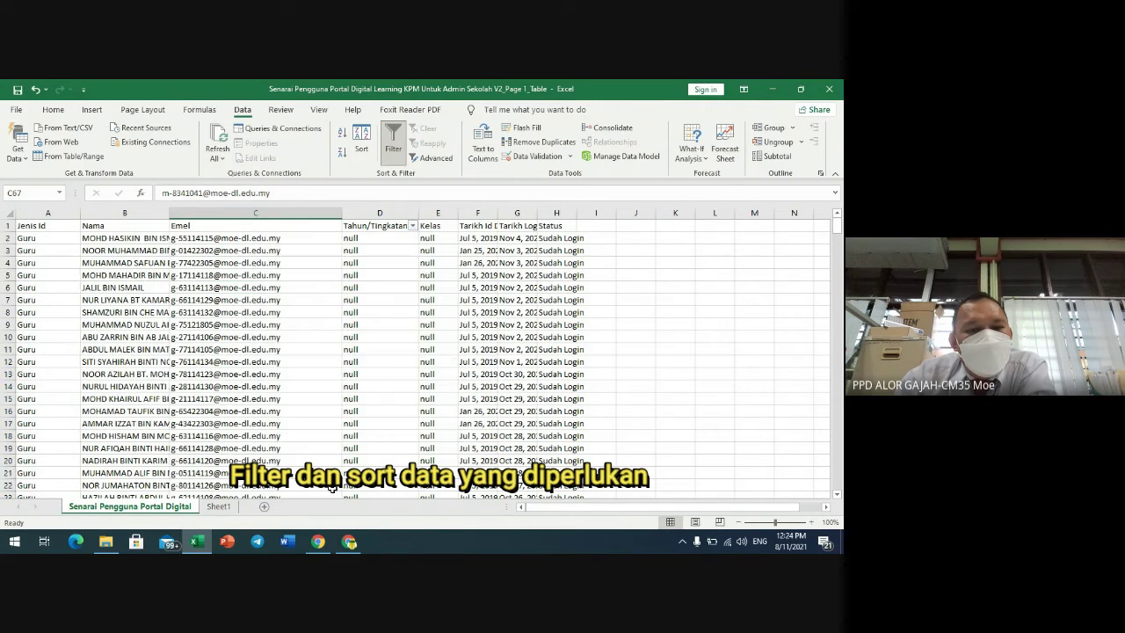
# Step: Find the Sekolah rows at the end of the list and select the cm account IDs in C356:C363
pyautogui.scroll(-13, 302, 301)
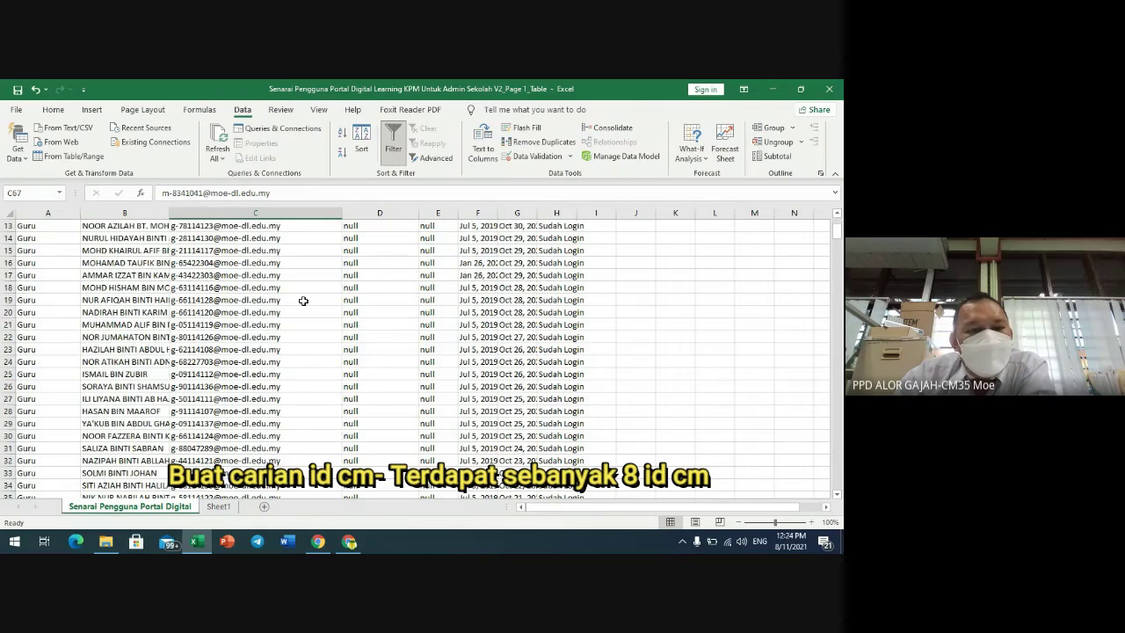
pyautogui.scroll(-20, 302, 301)
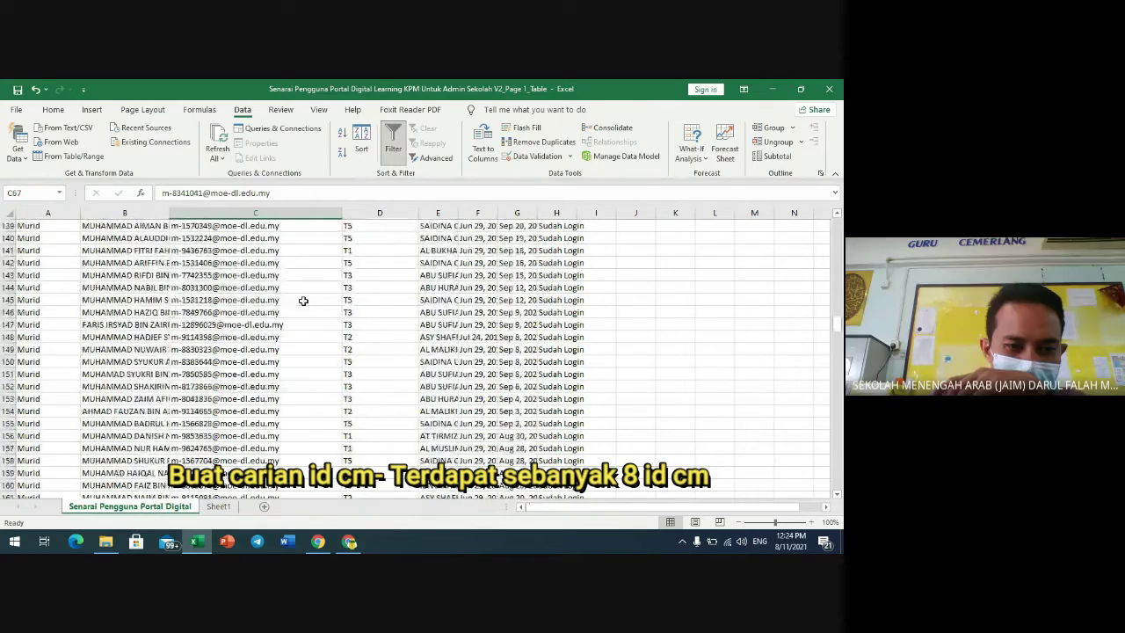
pyautogui.scroll(-20, 303, 300)
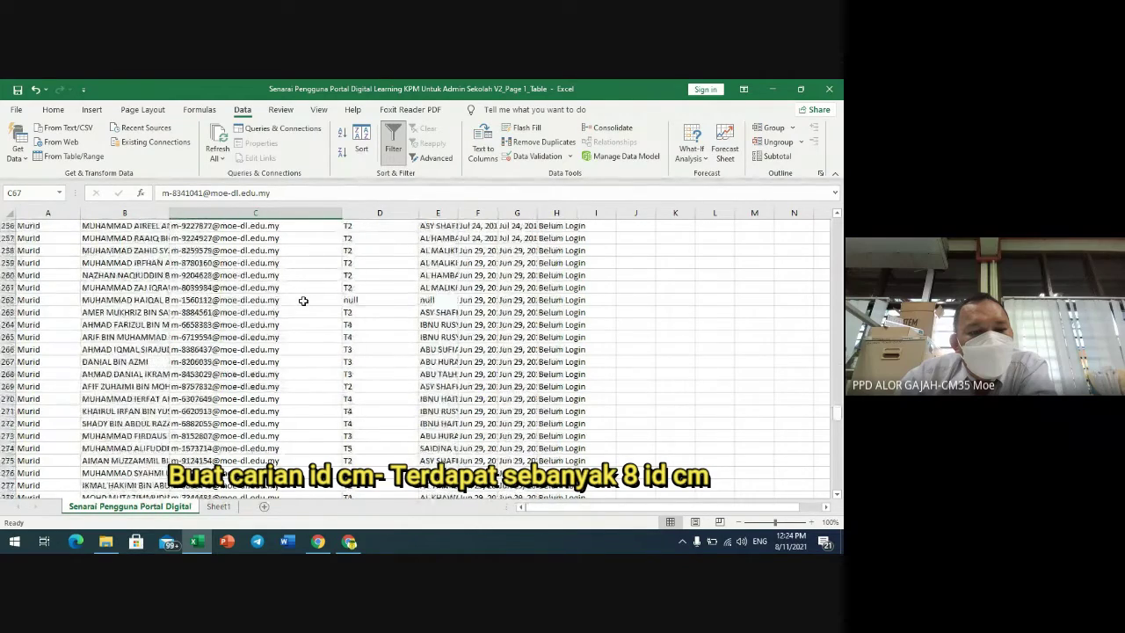
pyautogui.scroll(-20, 303, 301)
pyautogui.scroll(5, 303, 301)
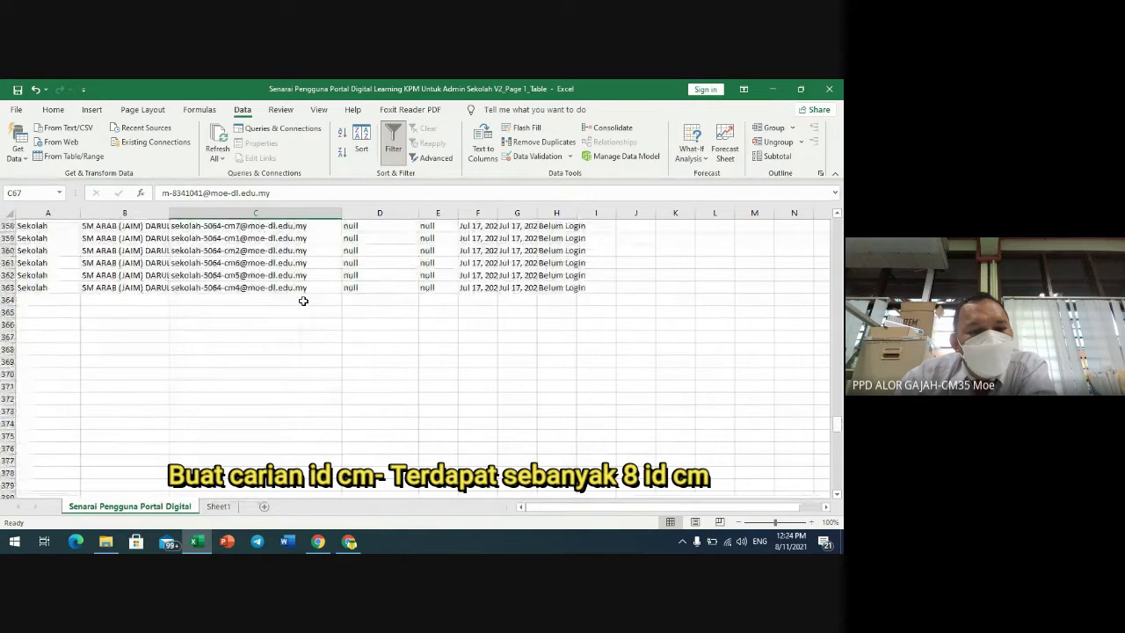
pyautogui.click(227, 324)
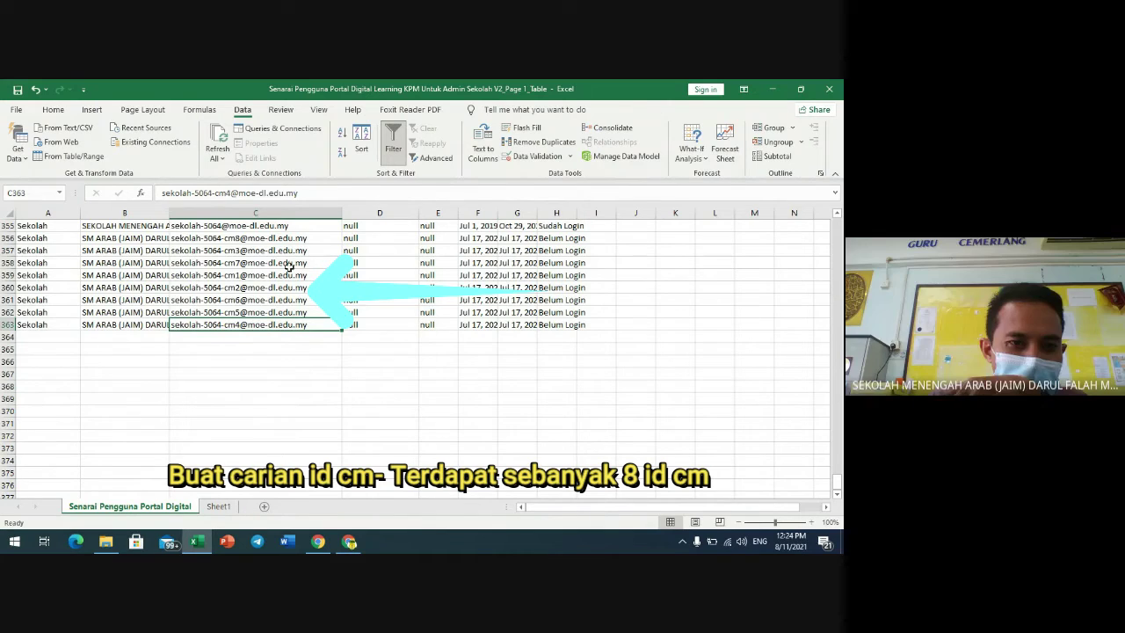
pyautogui.moveTo(237, 238); pyautogui.dragTo(242, 328)
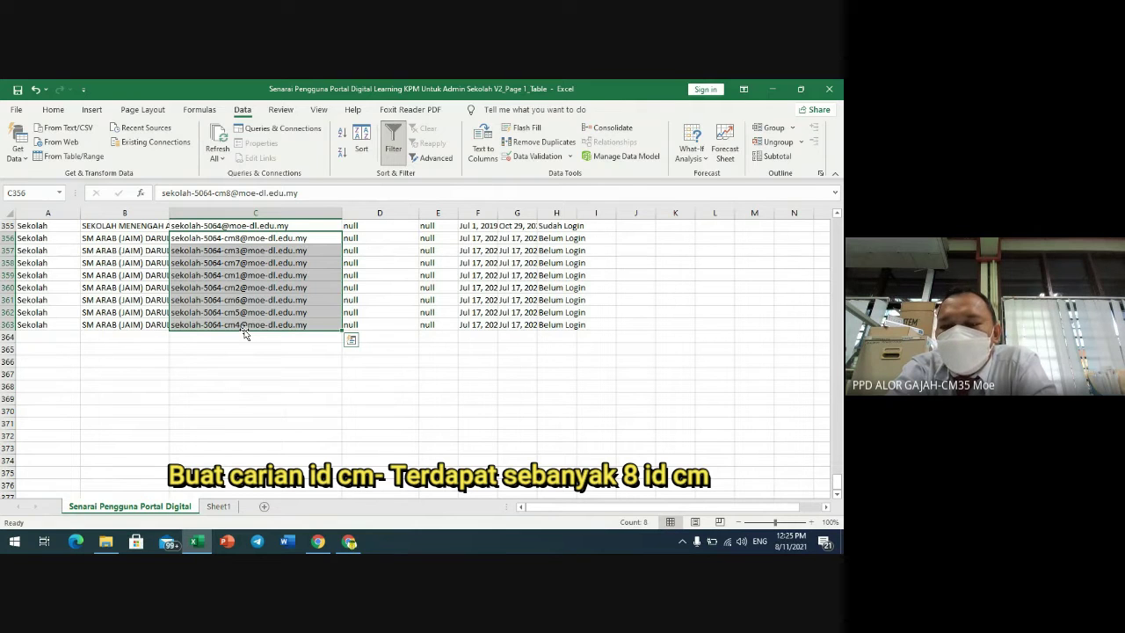
# Step: Copy the school's cm1 account e-mail from cell C359
pyautogui.scroll(1, 246, 334)
pyautogui.doubleClick(249, 312)
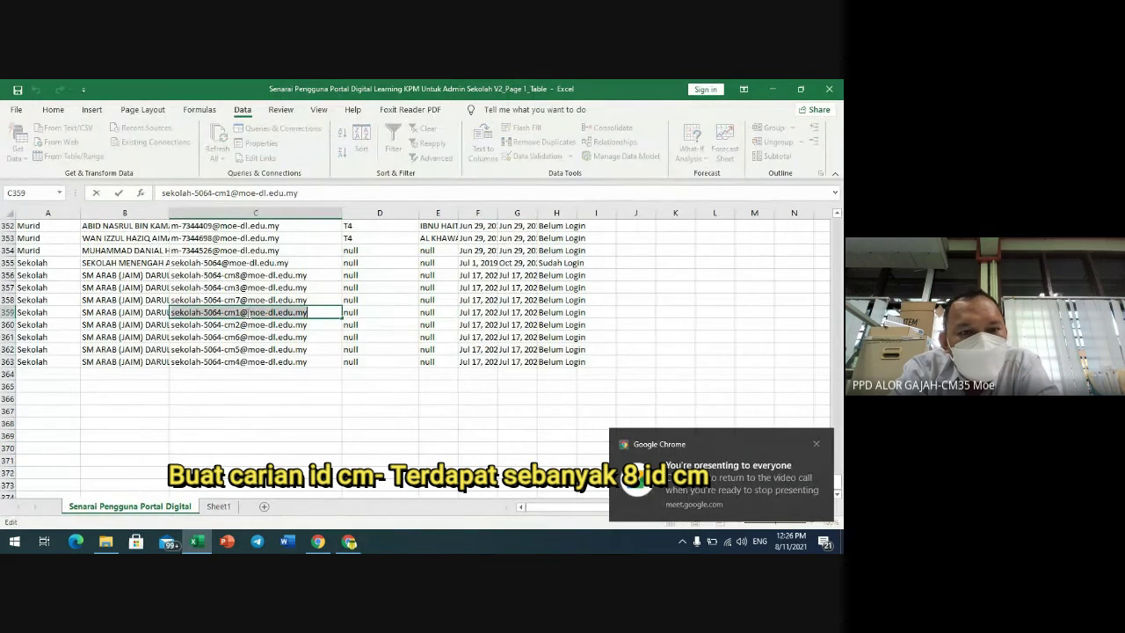
pyautogui.hotkey('ctrl', 'c')
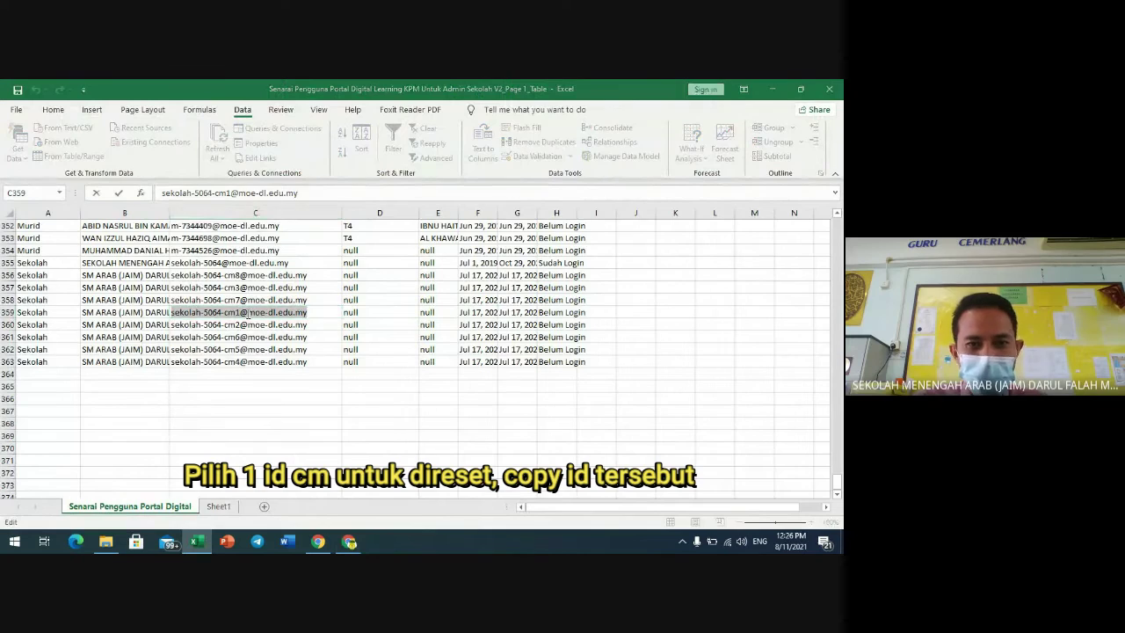
# Step: Switch to the DELIMa Menu Sekolah page in Chrome and open Konsol Admin
pyautogui.hotkey('alt', 'Tab')
pyautogui.hotkey('alt', 'Tab')
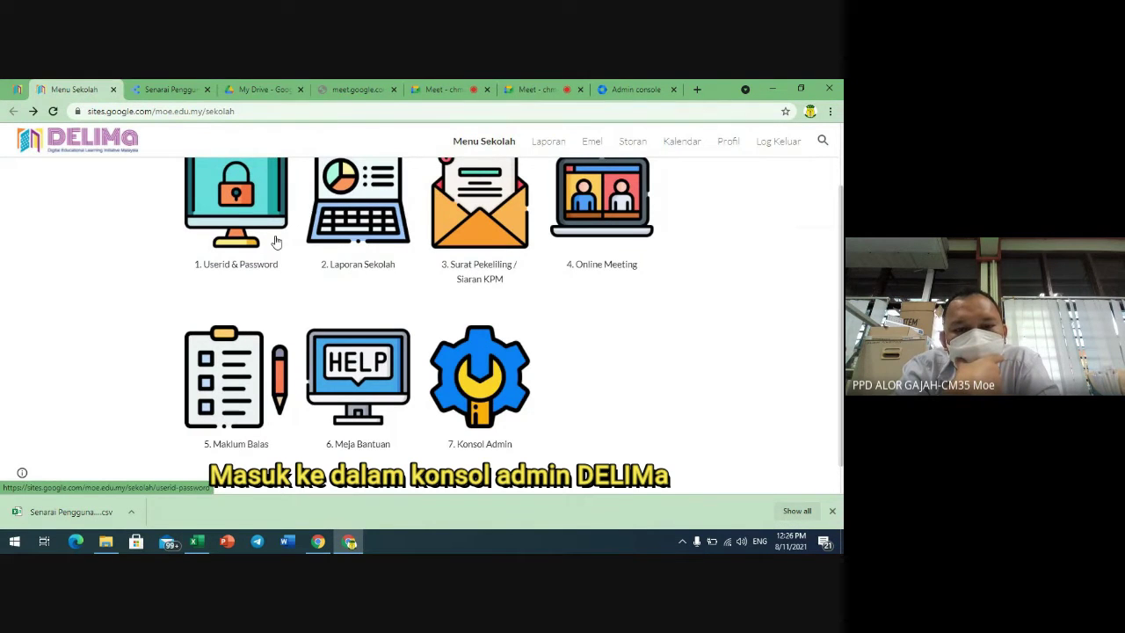
pyautogui.click(505, 403)
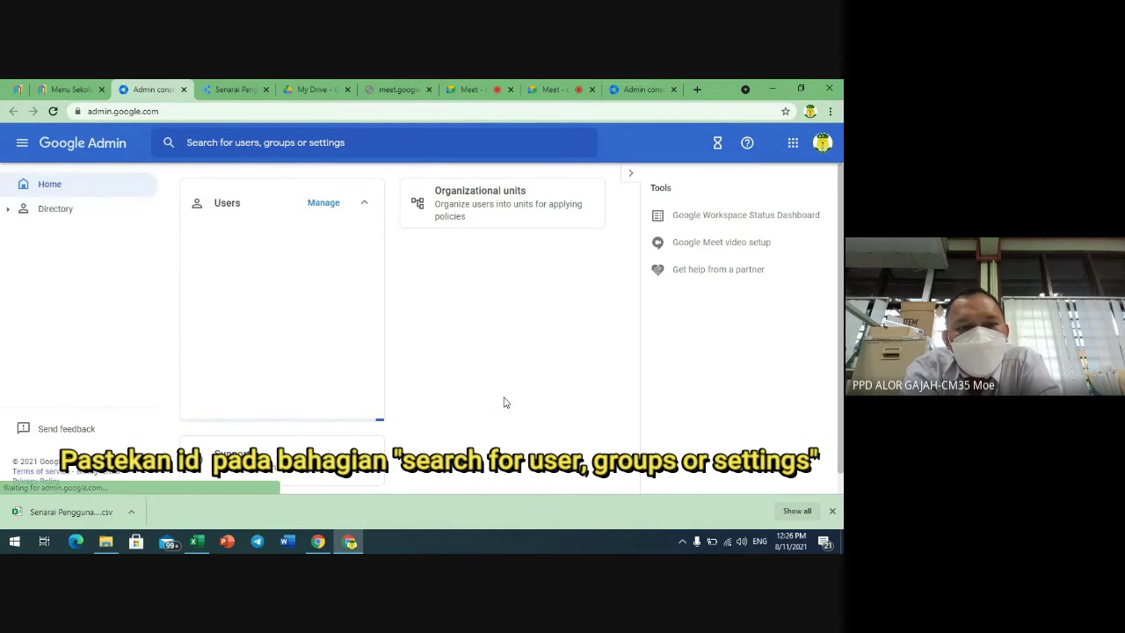
# Step: Search Google Admin for the user with the copied cm1 account e-mail
pyautogui.click(200, 147)
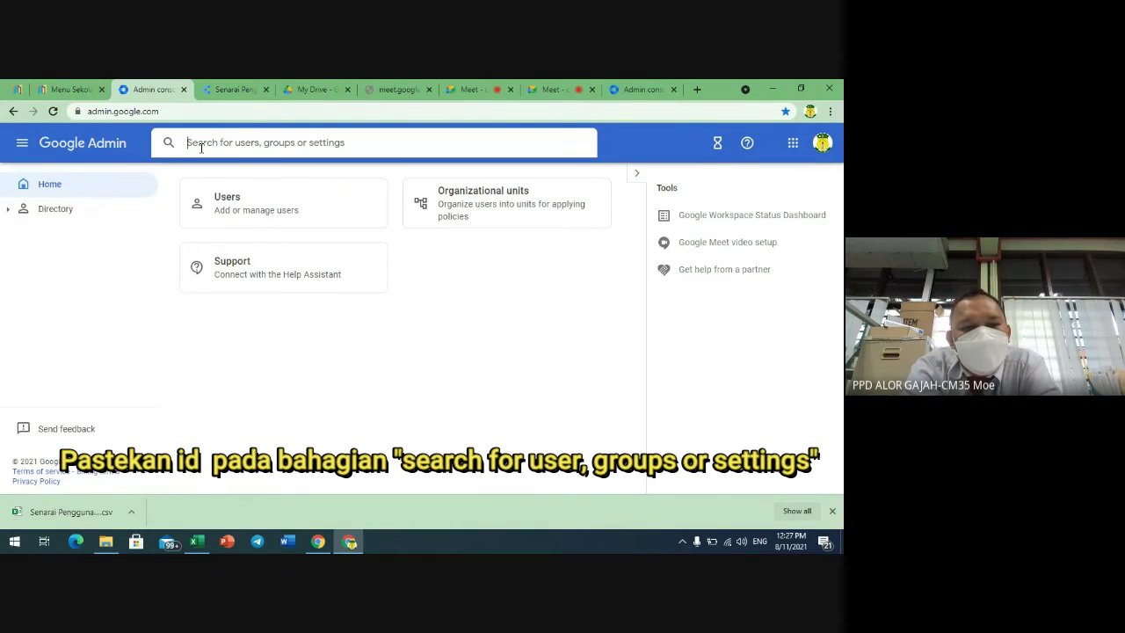
pyautogui.hotkey('ctrl', 'v')
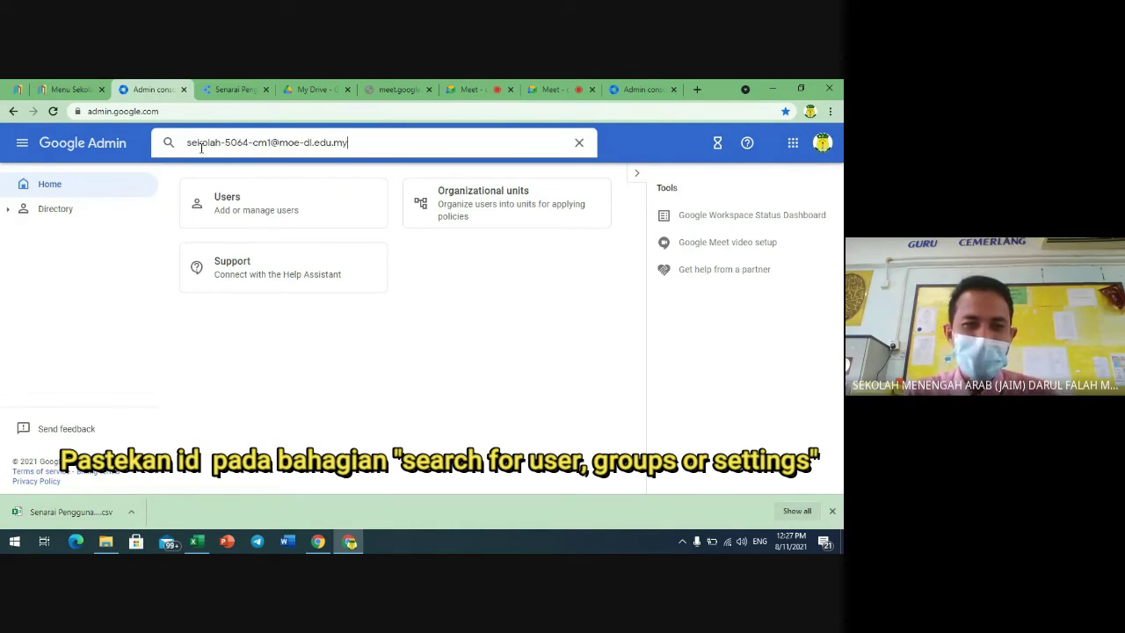
pyautogui.press('Return')
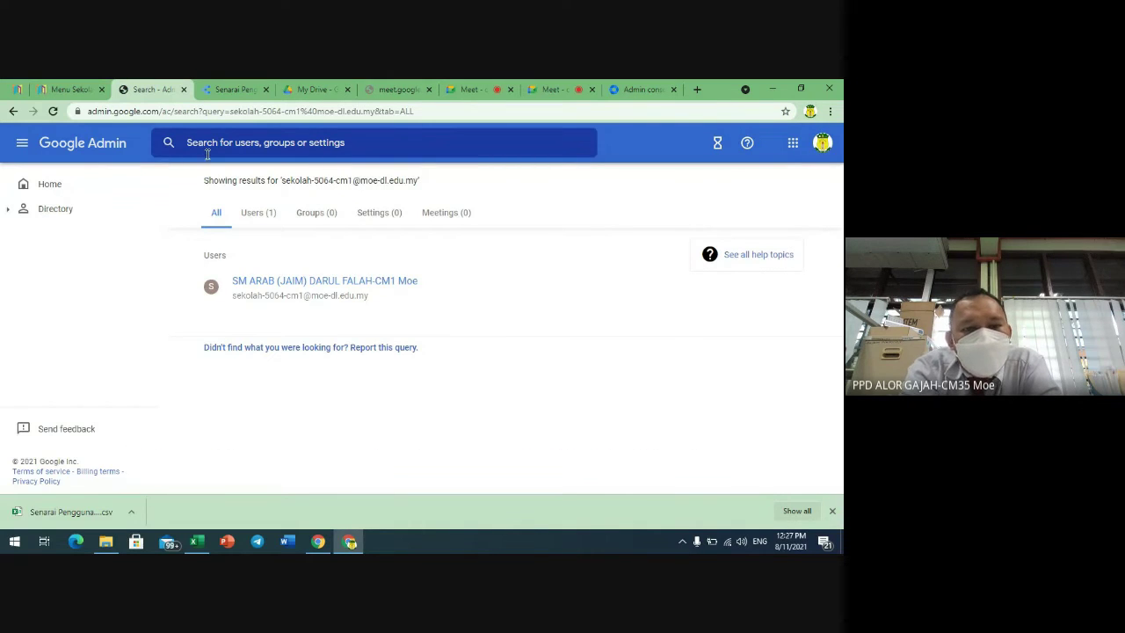
# Step: Open the SM ARAB (JAIM) DARUL FALAH-CM1 user and start a password reset with the Create password option
pyautogui.click(344, 285)
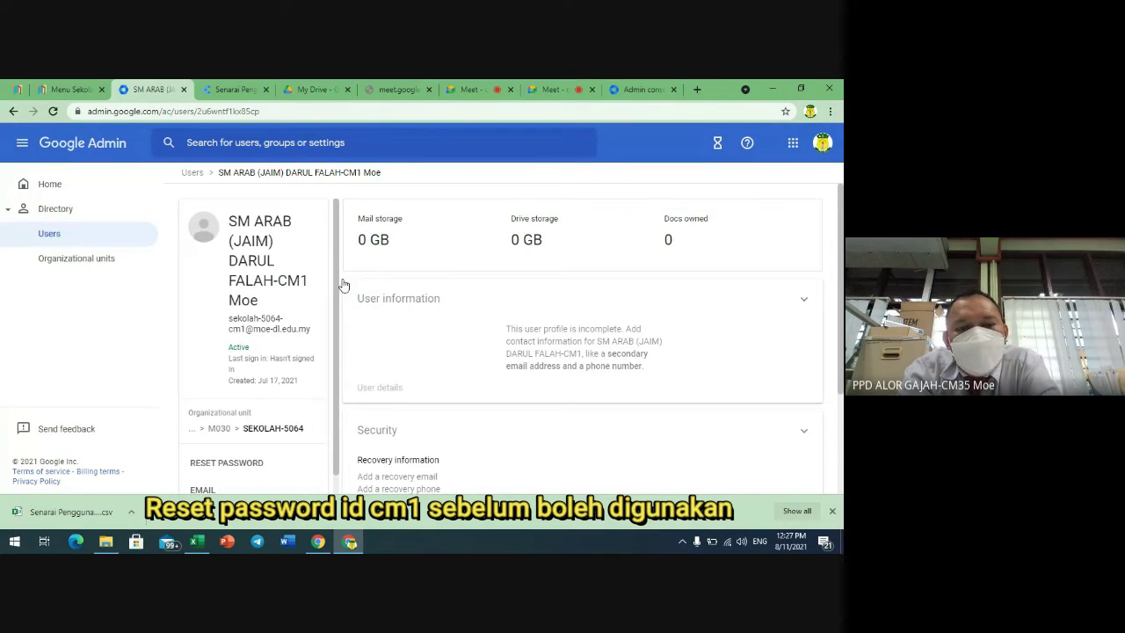
pyautogui.scroll(-1, 344, 284)
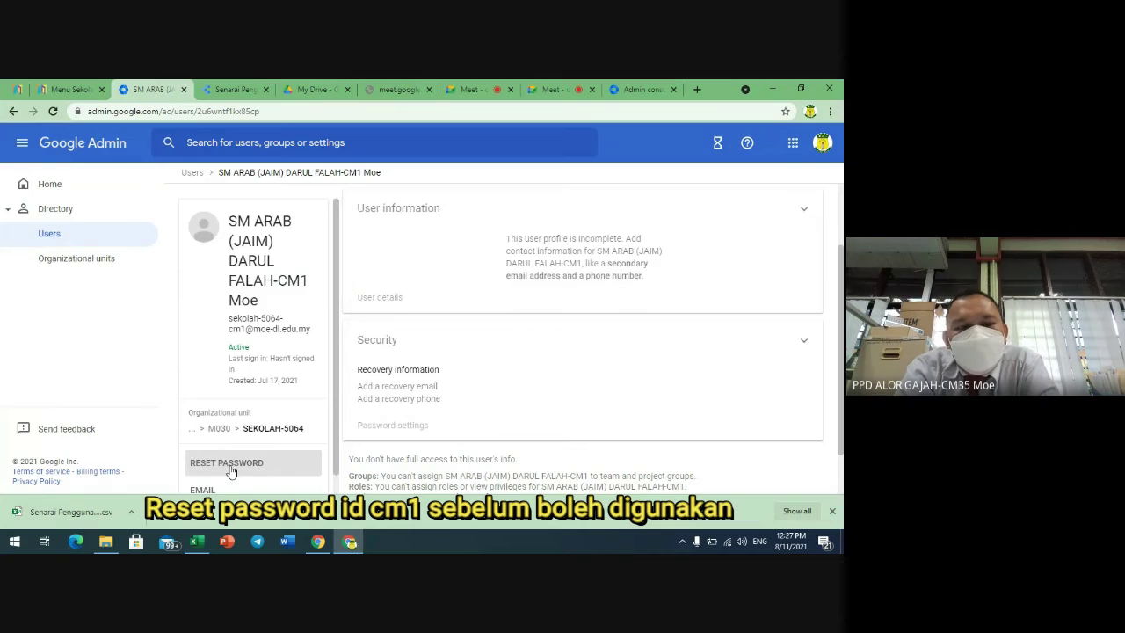
pyautogui.click(230, 468)
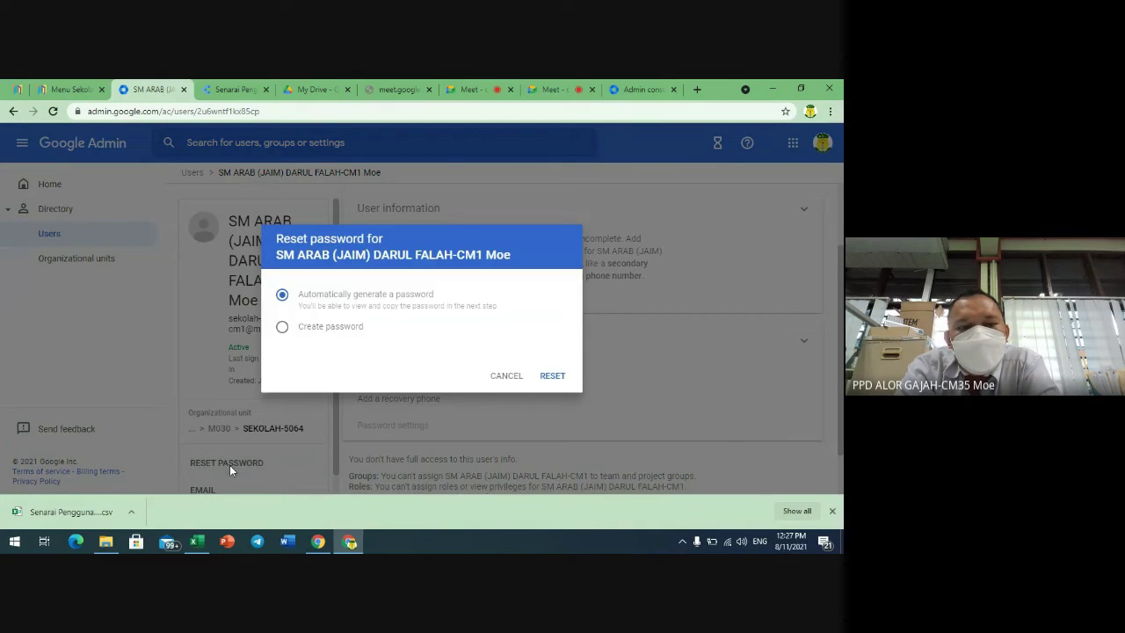
pyautogui.click(283, 330)
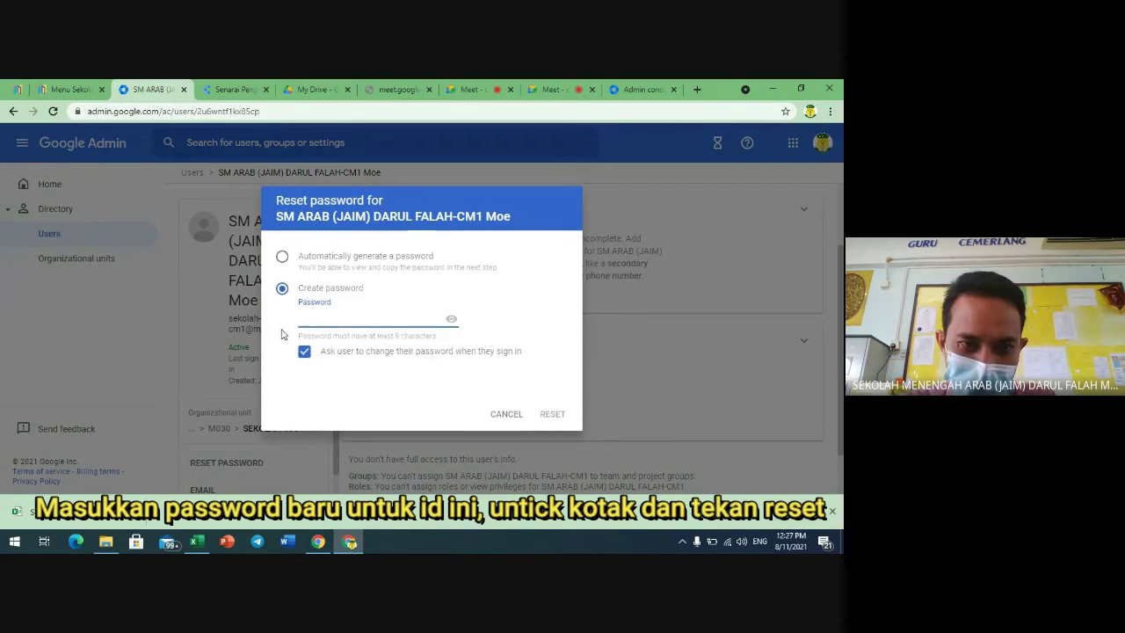
# Step: Enter the new password for the cm1 account, reset it and close the reset dialog
pyautogui.click(402, 319)
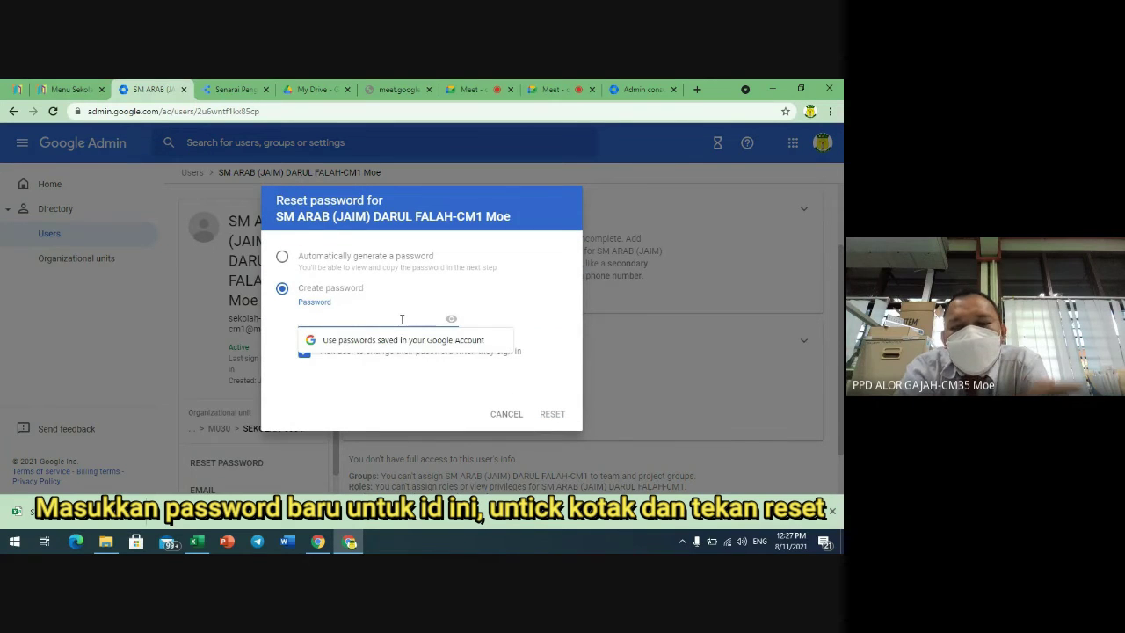
pyautogui.write('•••')
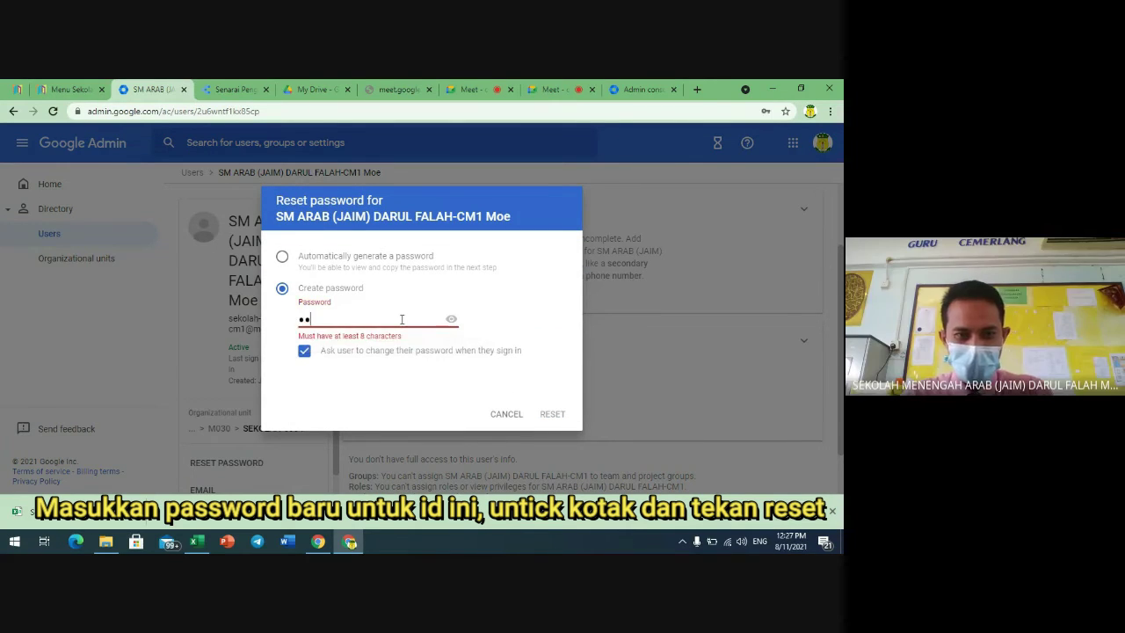
pyautogui.write('•••')
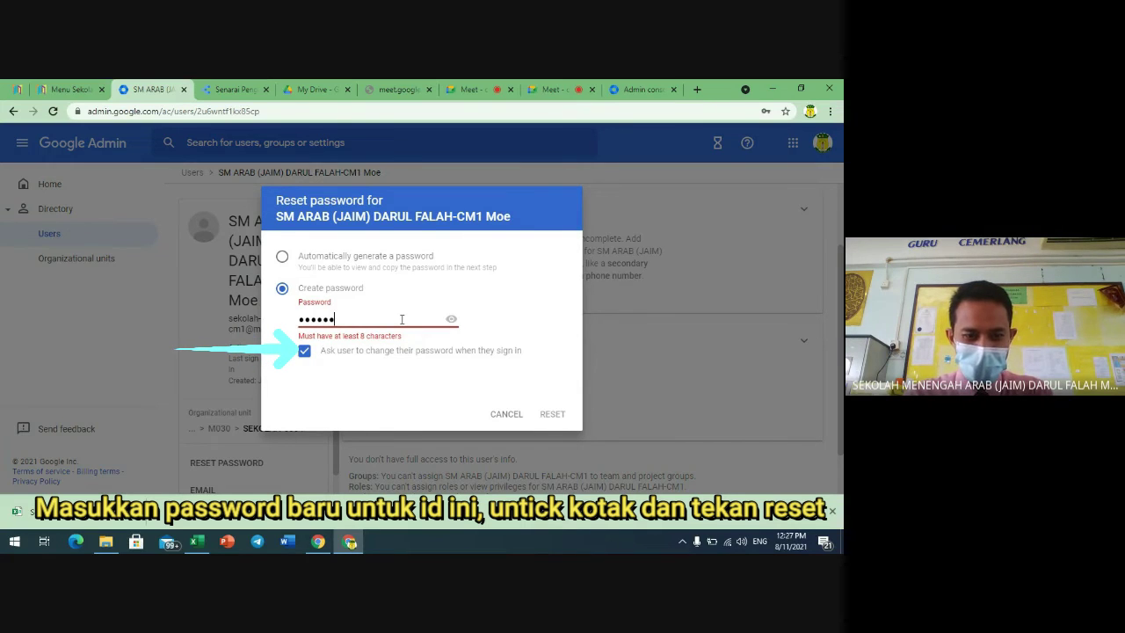
pyautogui.write('•••••••••••')
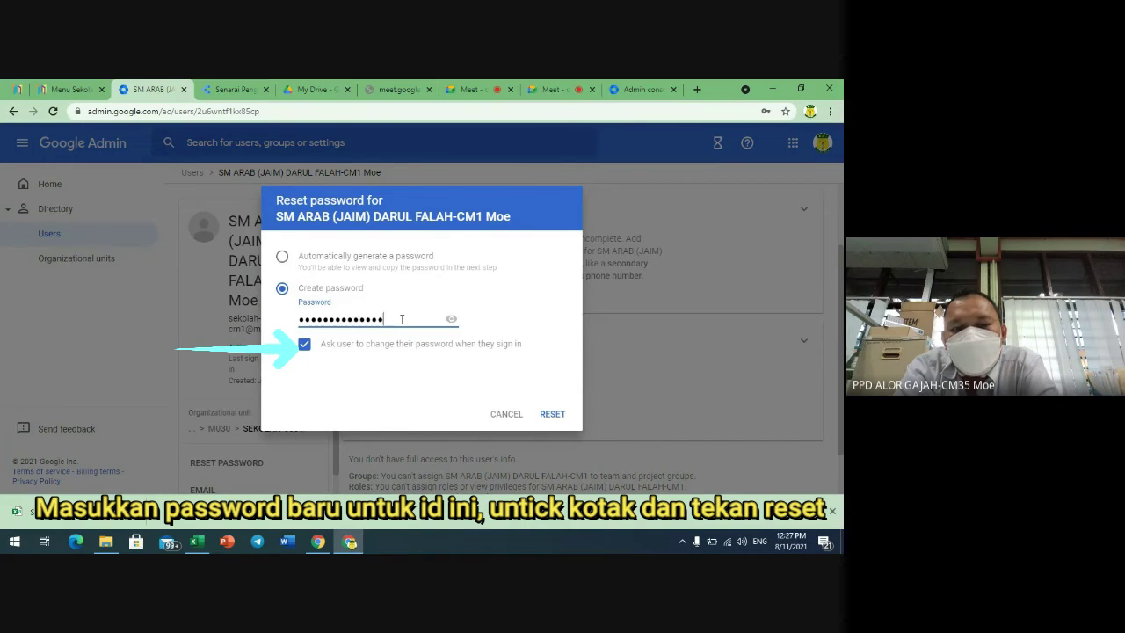
pyautogui.click(553, 414)
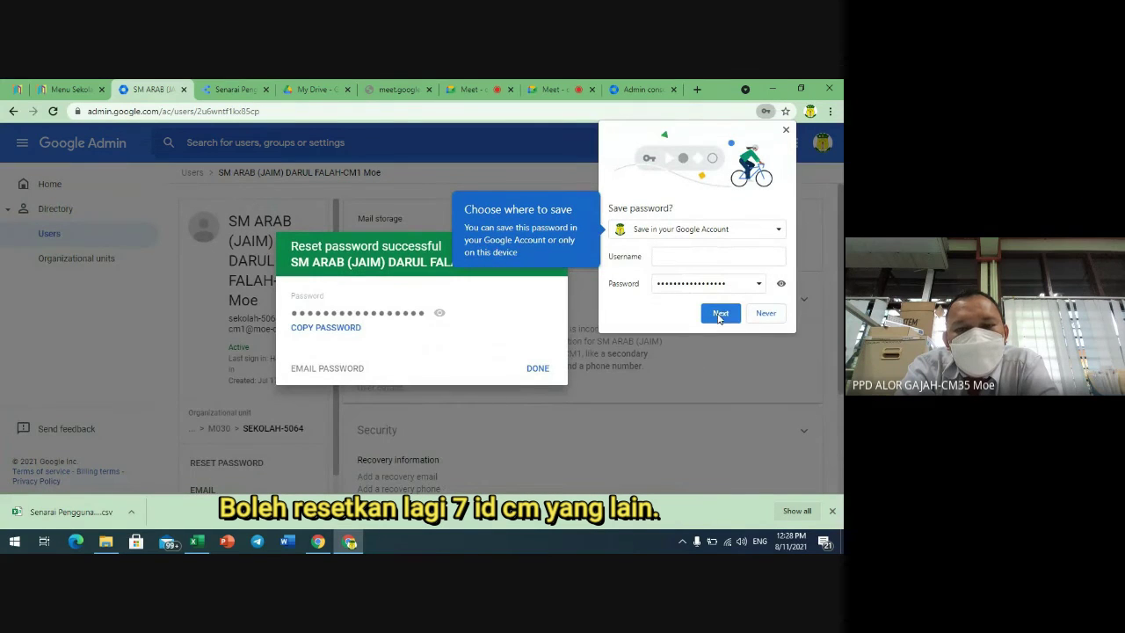
pyautogui.click(538, 371)
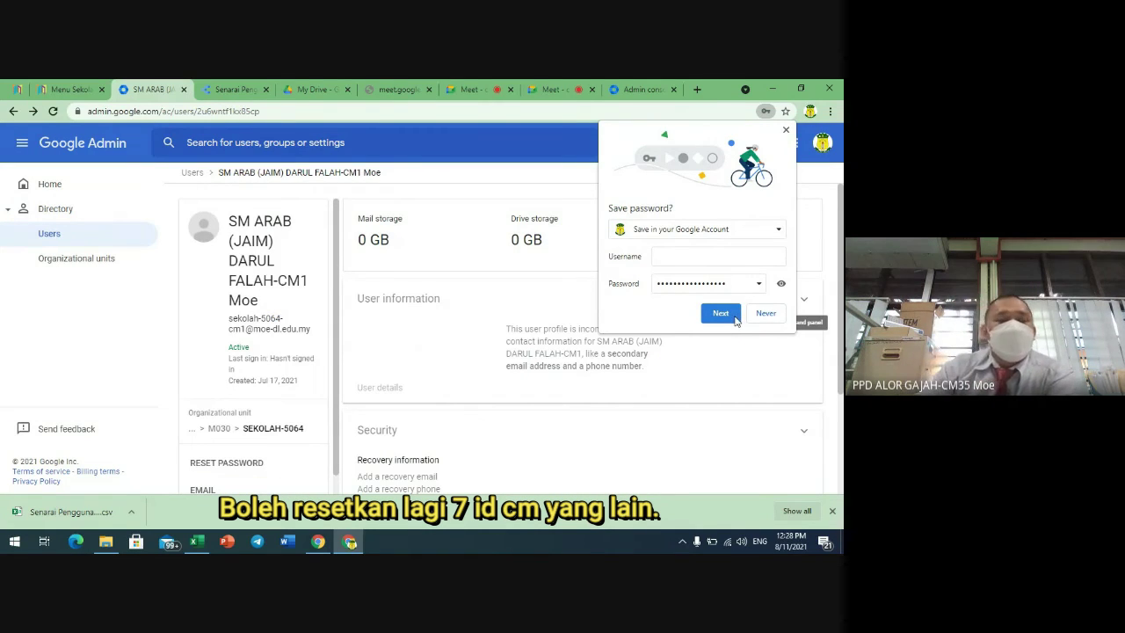
# Step: Accept saving the password to the Google Account and verify identity with the school's account password
pyautogui.click(736, 318)
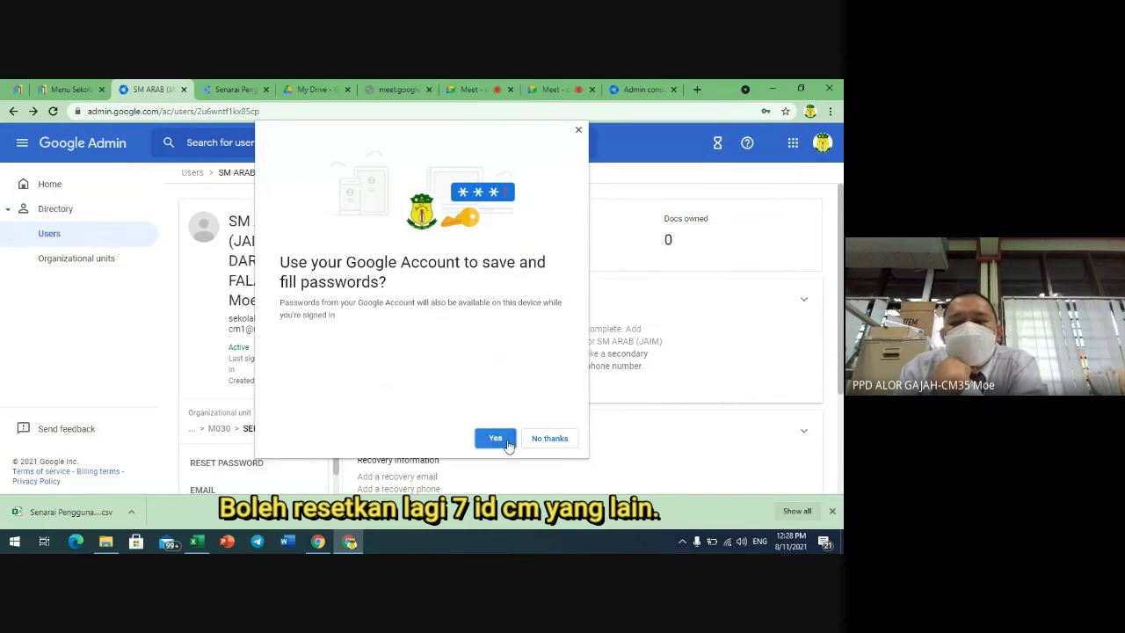
pyautogui.click(504, 447)
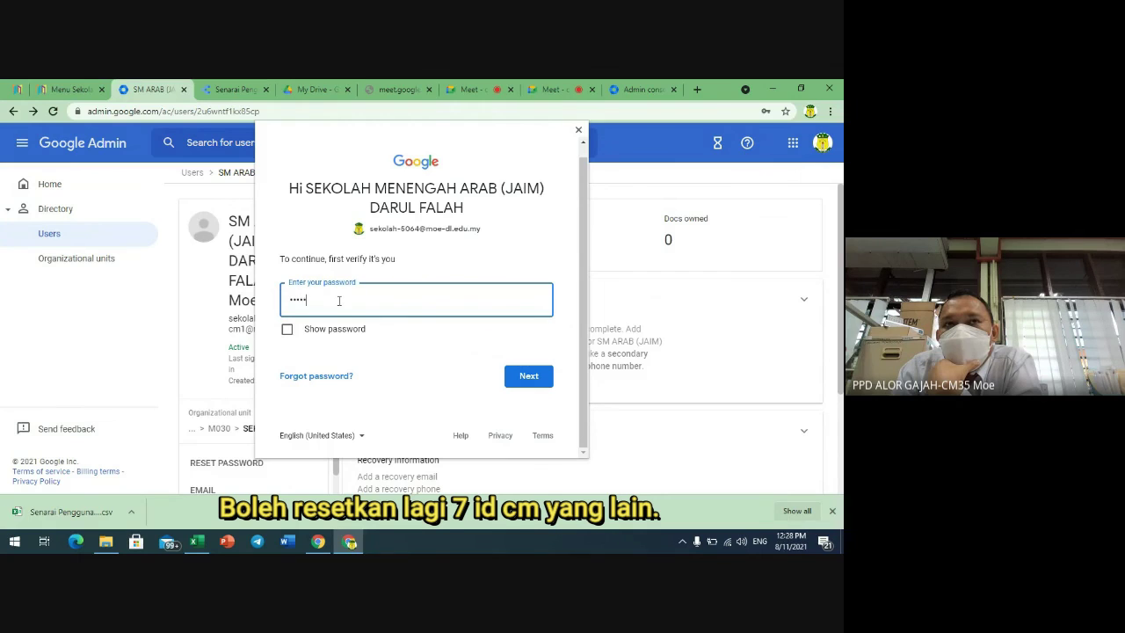
pyautogui.write('*********')
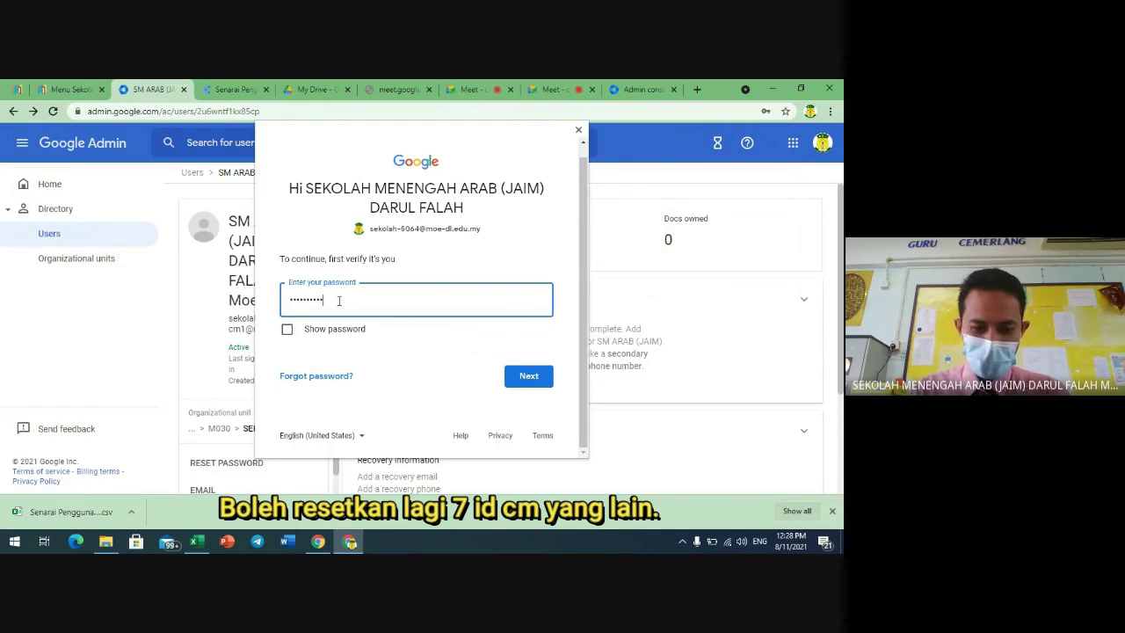
pyautogui.click(538, 379)
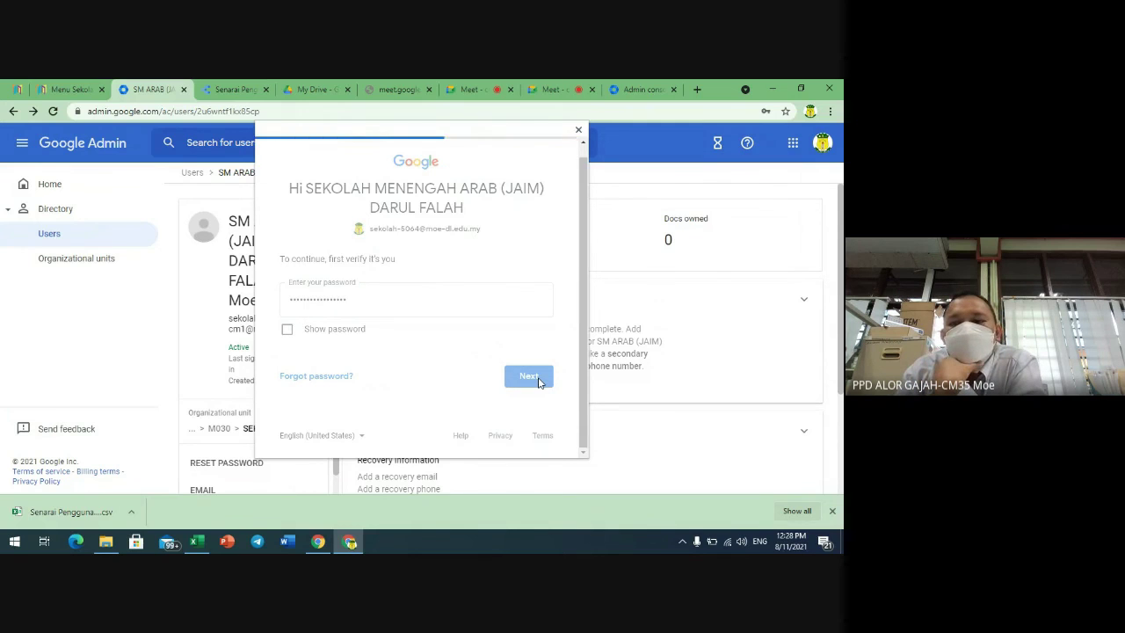